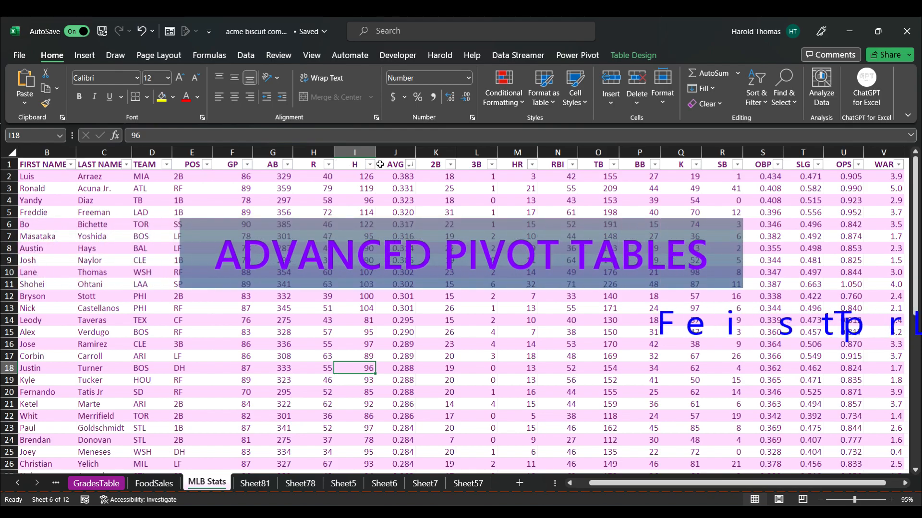
Create a PivotTable from the MLBStats table on a new worksheet.
{"action": "left_click", "coordinate": [403, 150]}
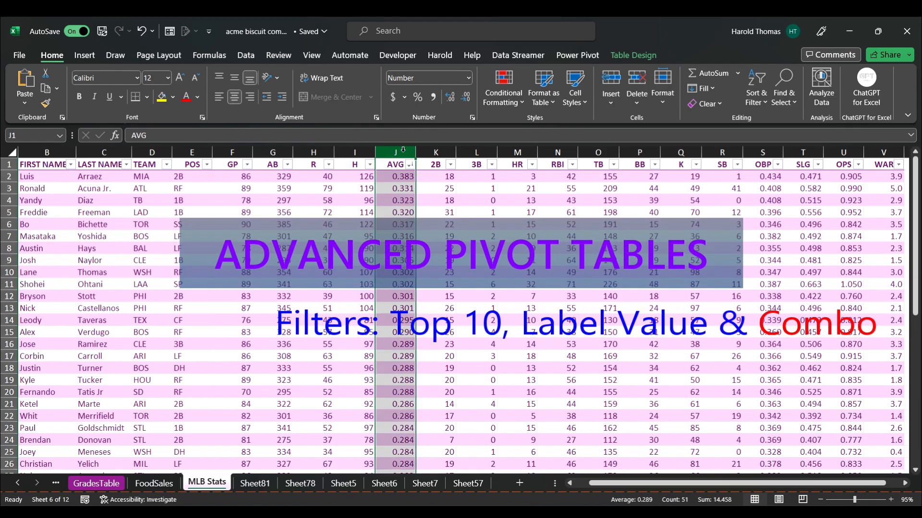
{"action": "left_click", "coordinate": [320, 211]}
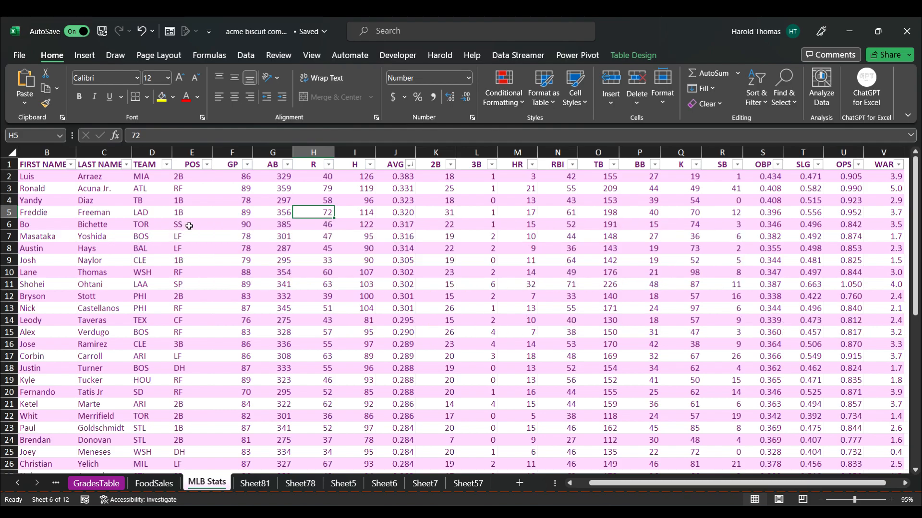
{"action": "left_click", "coordinate": [190, 226]}
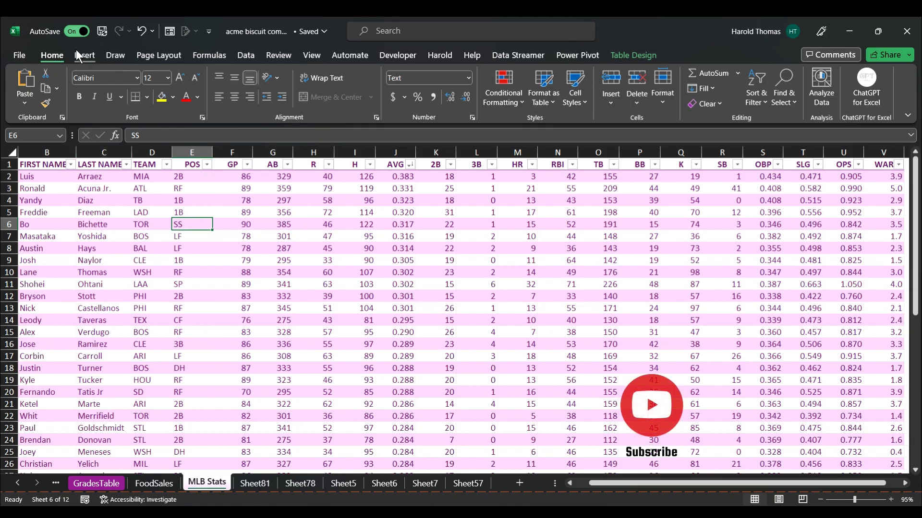
{"action": "left_click", "coordinate": [221, 274]}
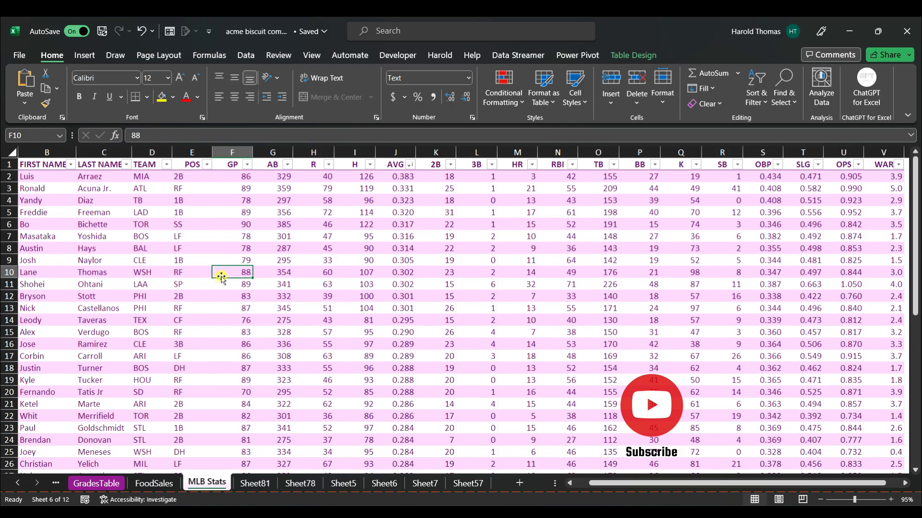
{"action": "left_click", "coordinate": [83, 56]}
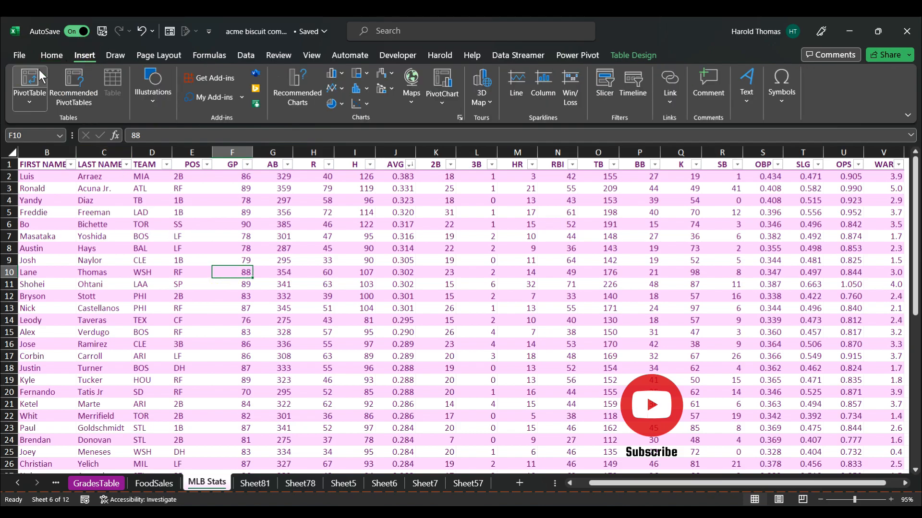
{"action": "left_click", "coordinate": [27, 94]}
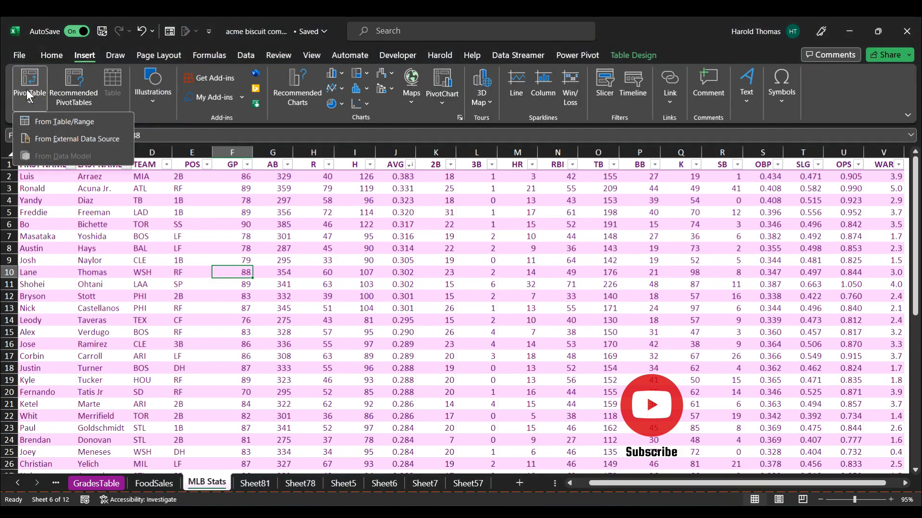
{"action": "left_click", "coordinate": [67, 121]}
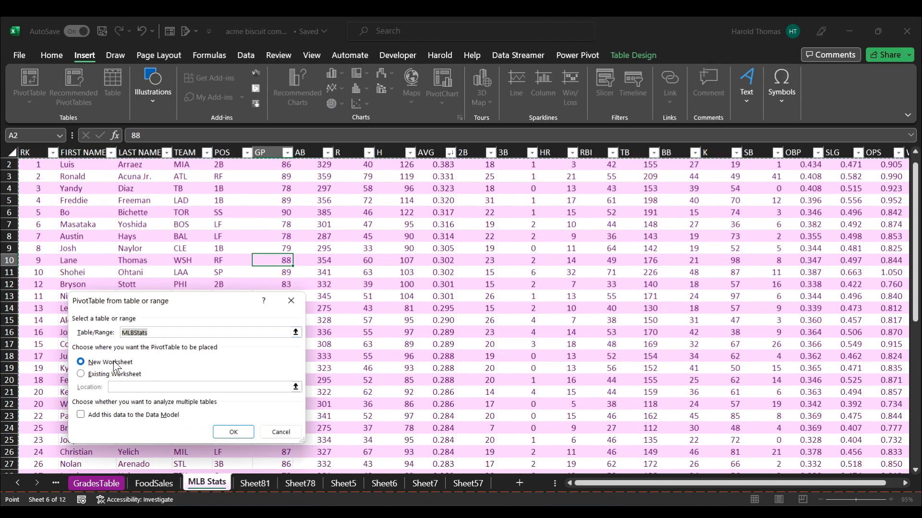
{"action": "left_click", "coordinate": [233, 432]}
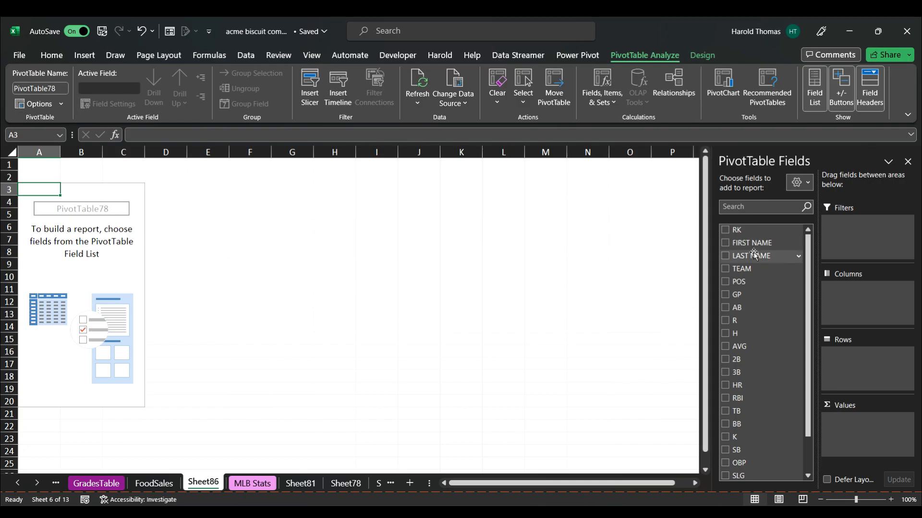
Build the PivotTable with LAST NAME as rows and AVG, HR and RBI as values.
{"action": "left_click_drag", "start_coordinate": [755, 256], "coordinate": [845, 354]}
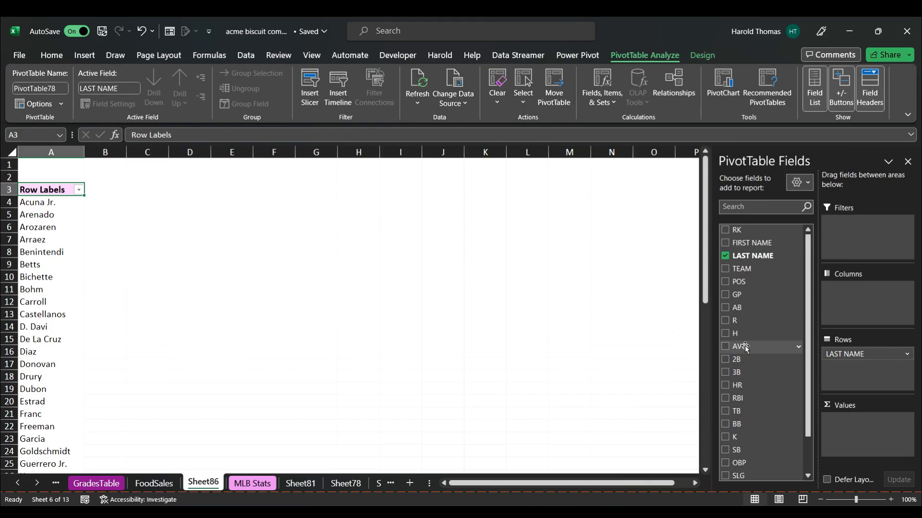
{"action": "left_click_drag", "start_coordinate": [745, 348], "coordinate": [850, 423]}
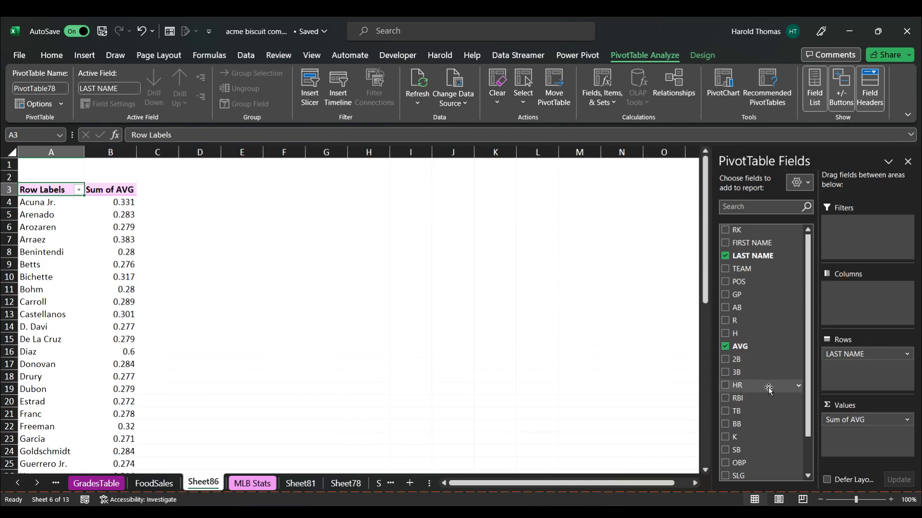
{"action": "left_click_drag", "start_coordinate": [738, 389], "coordinate": [842, 434]}
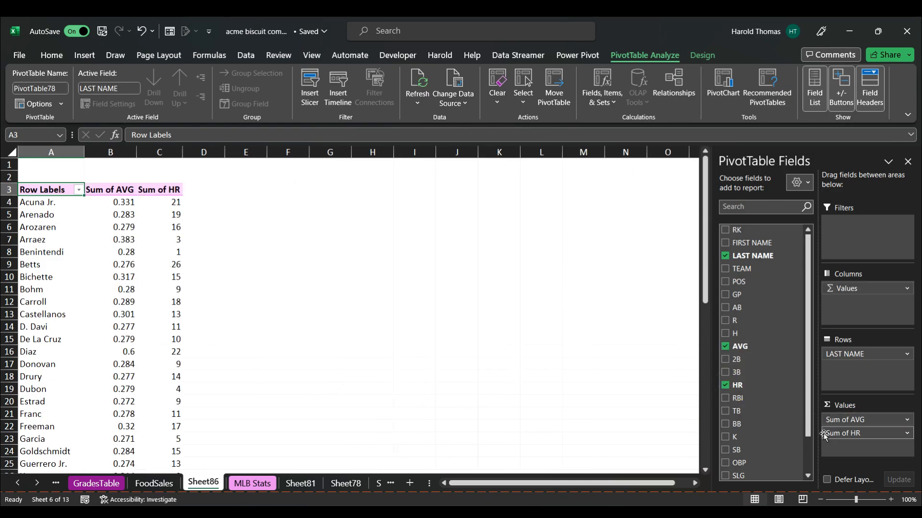
{"action": "left_click_drag", "start_coordinate": [738, 398], "coordinate": [866, 449]}
Change the AVG value field to summarize by Average.
{"action": "left_click", "coordinate": [906, 420]}
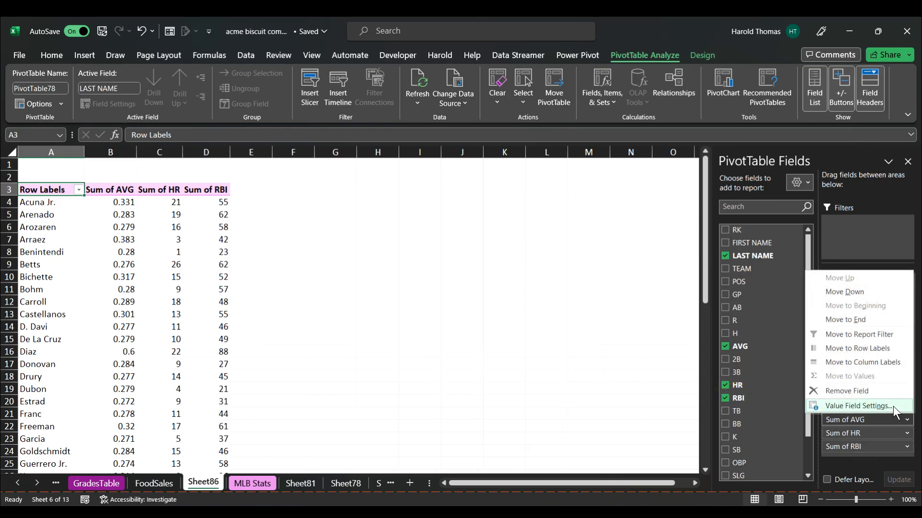
{"action": "left_click", "coordinate": [893, 407]}
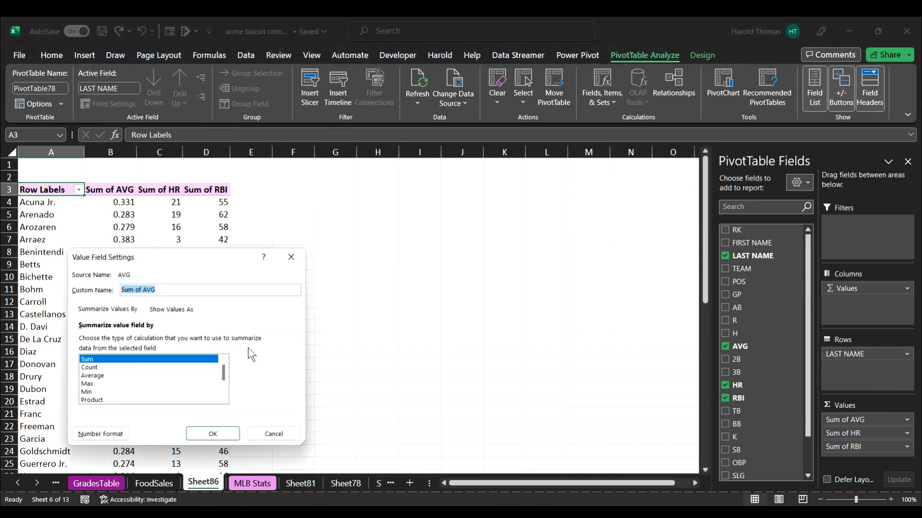
{"action": "left_click", "coordinate": [90, 377]}
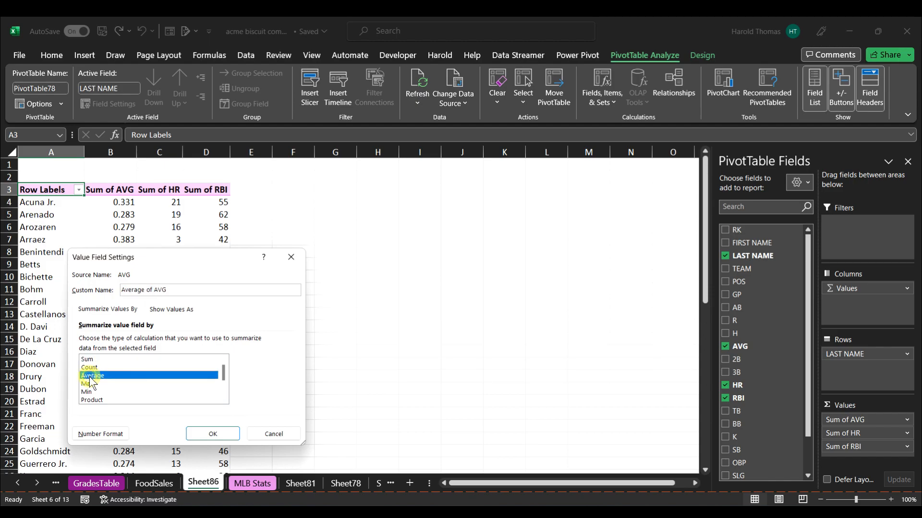
{"action": "left_click", "coordinate": [226, 437]}
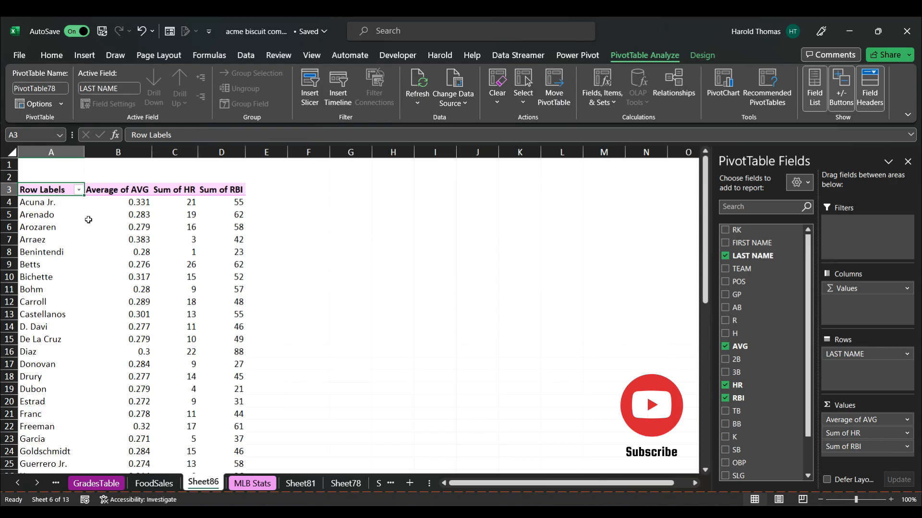
Apply a Top 10 filter on LAST NAME showing the top 5 items by Average of AVG.
{"action": "mouse_move", "coordinate": [88, 219]}
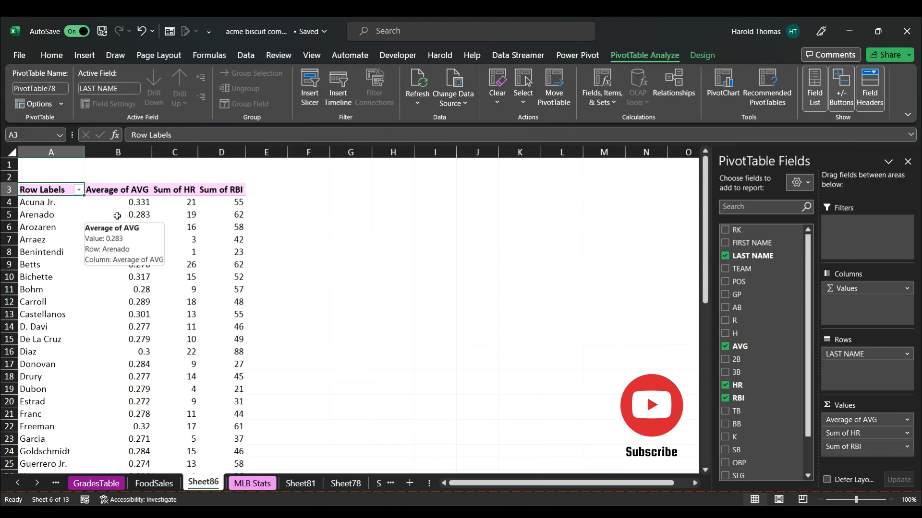
{"action": "left_click", "coordinate": [50, 216]}
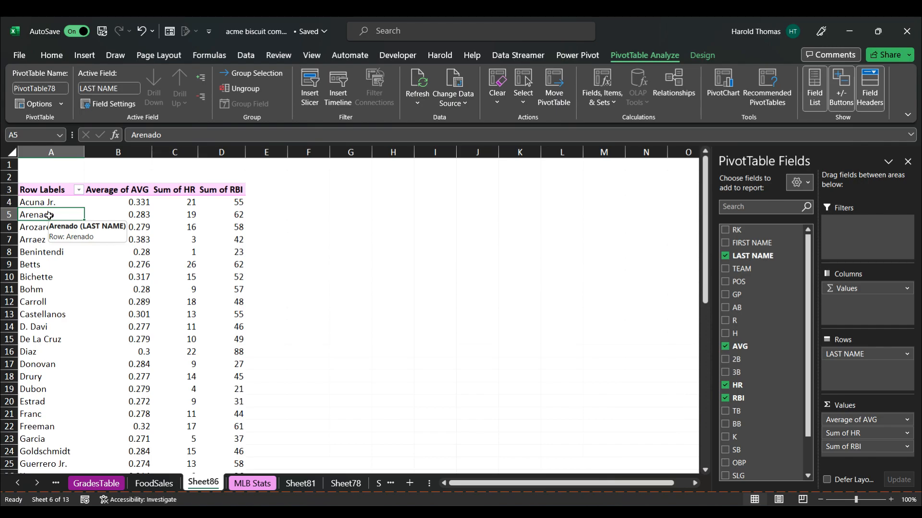
{"action": "right_click", "coordinate": [49, 216]}
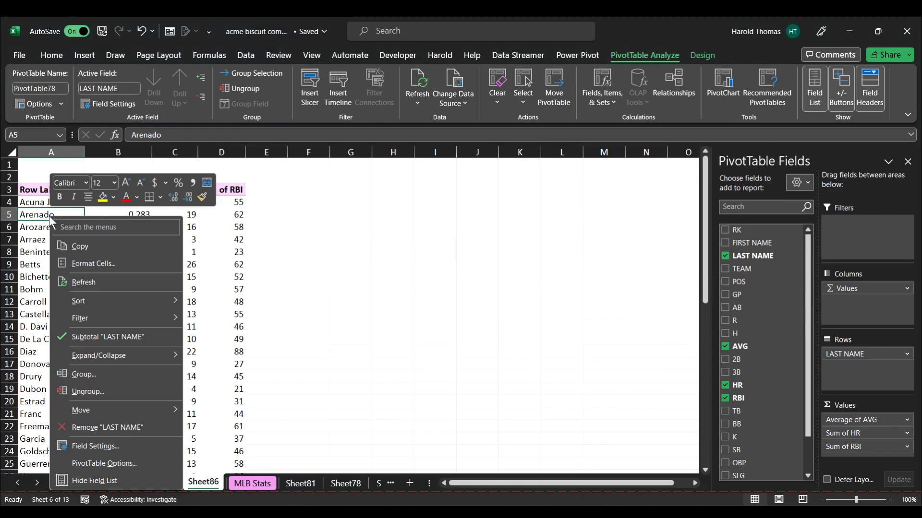
{"action": "mouse_move", "coordinate": [102, 313]}
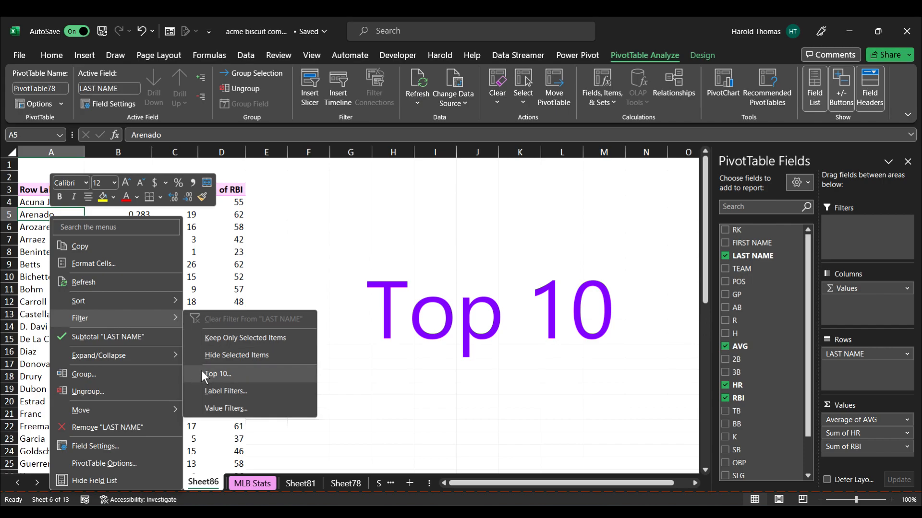
{"action": "left_click", "coordinate": [217, 374]}
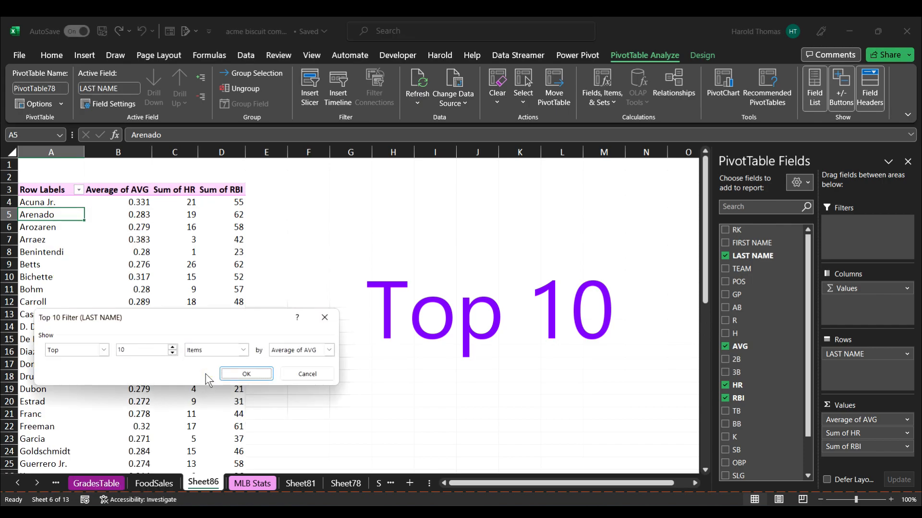
{"action": "left_click", "coordinate": [173, 347]}
{"action": "left_click", "coordinate": [172, 347]}
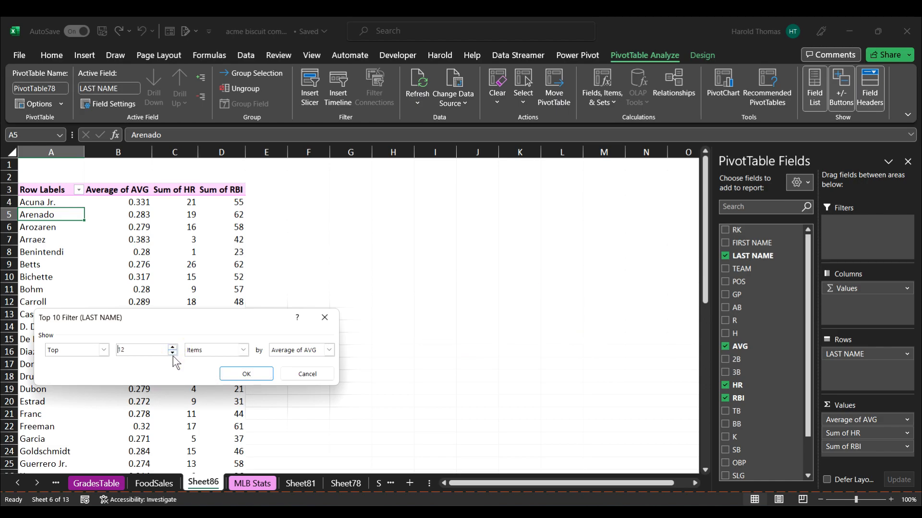
{"action": "left_click", "coordinate": [173, 353]}
{"action": "left_click", "coordinate": [172, 354]}
{"action": "left_click", "coordinate": [173, 354]}
{"action": "left_click", "coordinate": [173, 353]}
{"action": "left_click", "coordinate": [173, 354]}
{"action": "left_click", "coordinate": [173, 354]}
{"action": "left_click", "coordinate": [246, 373]}
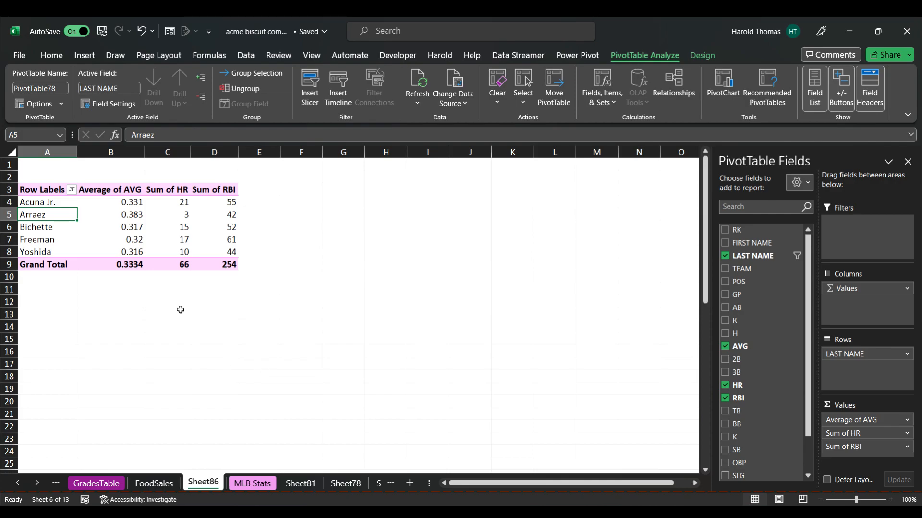
Clear the Top 10 filter from the LAST NAME field.
{"action": "left_click", "coordinate": [53, 204]}
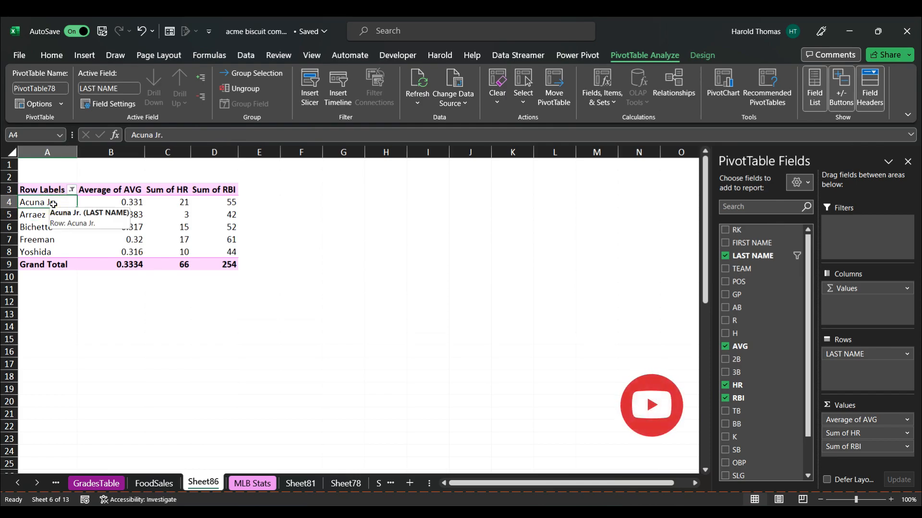
{"action": "right_click", "coordinate": [57, 203]}
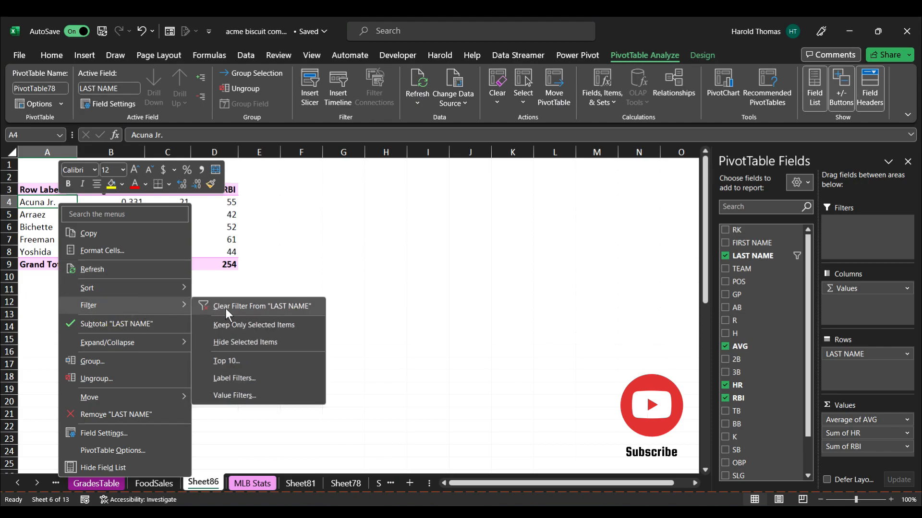
{"action": "left_click", "coordinate": [226, 308]}
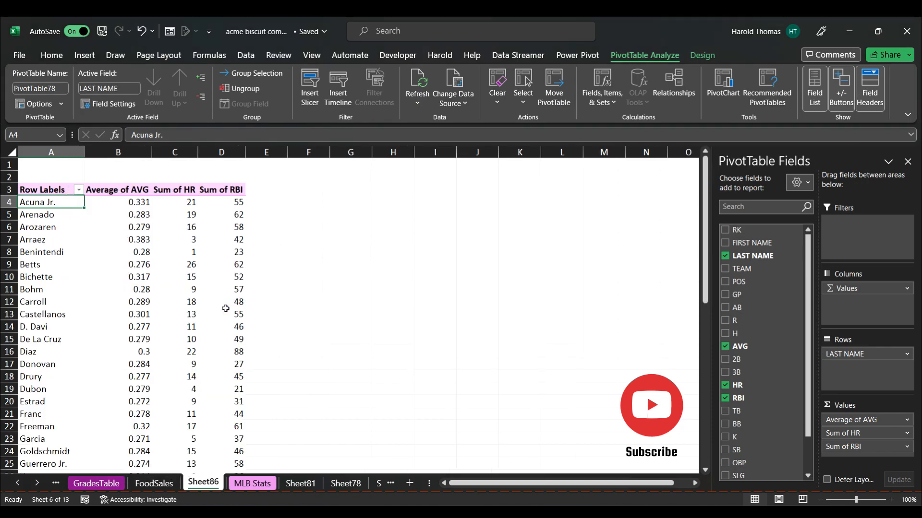
Apply a label filter on LAST NAME where the label equals t* to show names starting with T.
{"action": "left_click", "coordinate": [50, 253]}
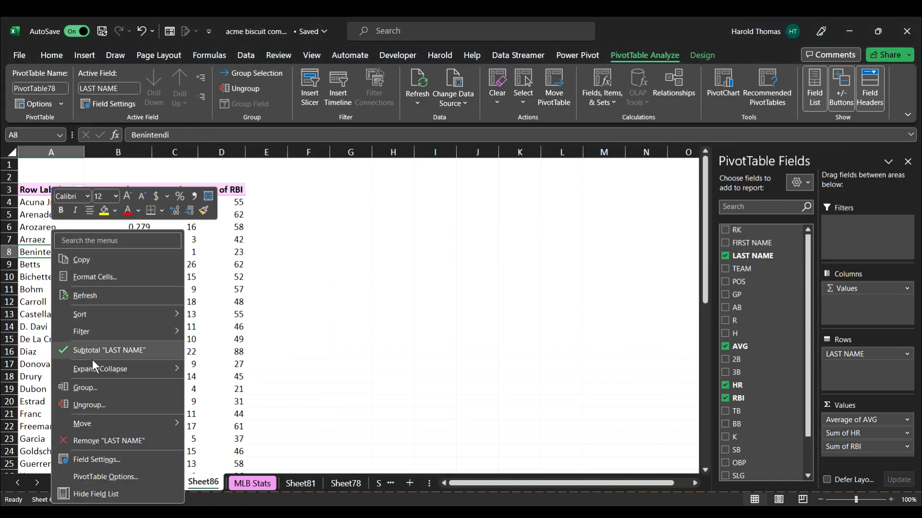
{"action": "mouse_move", "coordinate": [103, 331]}
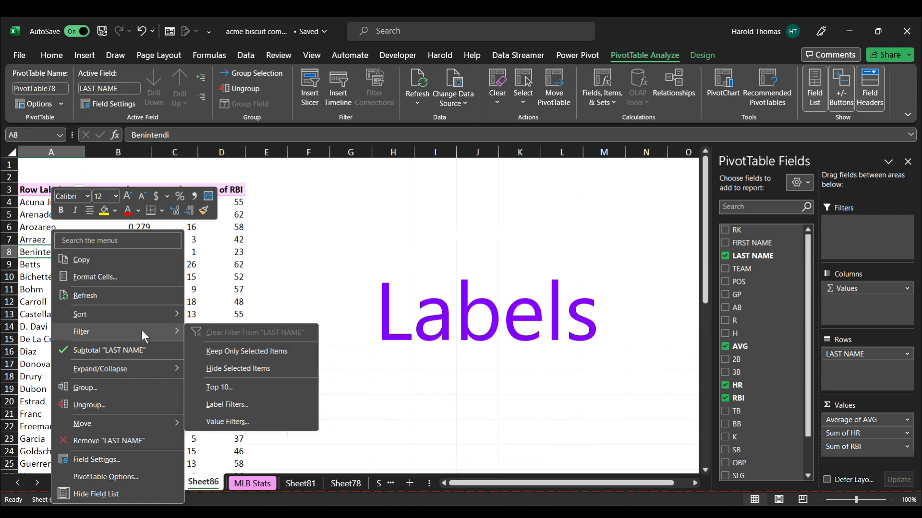
{"action": "left_click", "coordinate": [227, 404]}
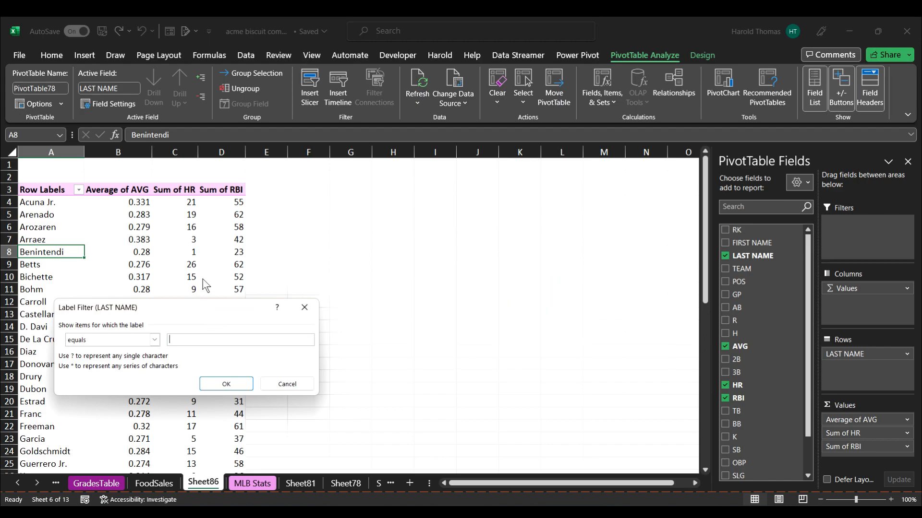
{"action": "left_click", "coordinate": [154, 340]}
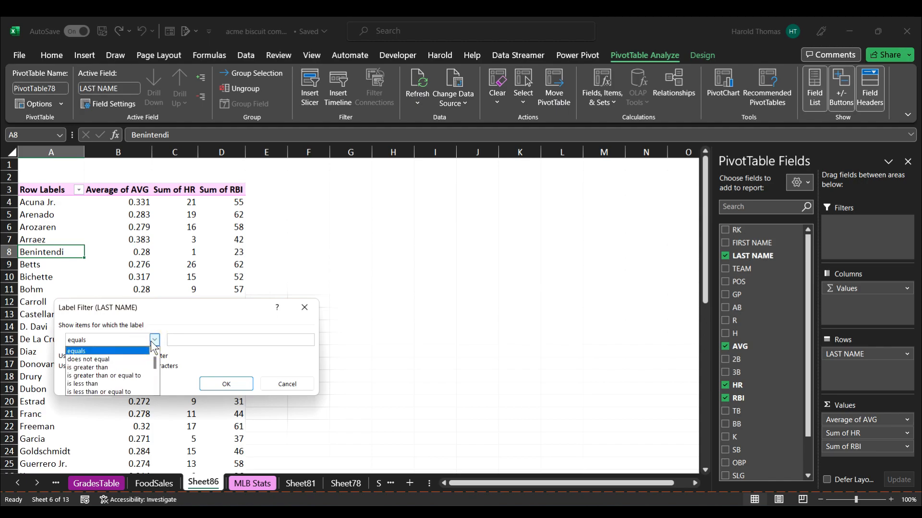
{"action": "mouse_move", "coordinate": [154, 363]}
{"action": "left_mouse_down"}
{"action": "mouse_move", "coordinate": [158, 388]}
{"action": "mouse_move", "coordinate": [155, 357]}
{"action": "left_mouse_up"}
{"action": "left_click", "coordinate": [173, 339]}
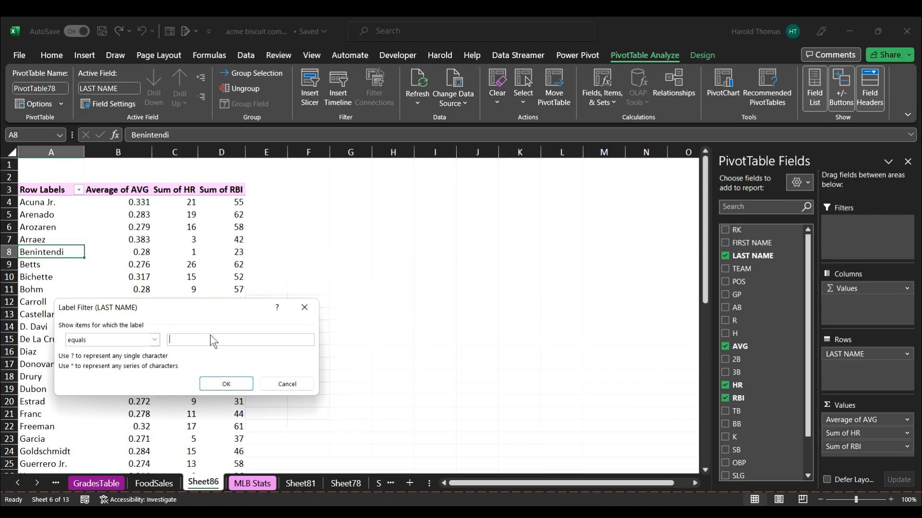
{"action": "type", "text": "t*"}
{"action": "left_click", "coordinate": [219, 387]}
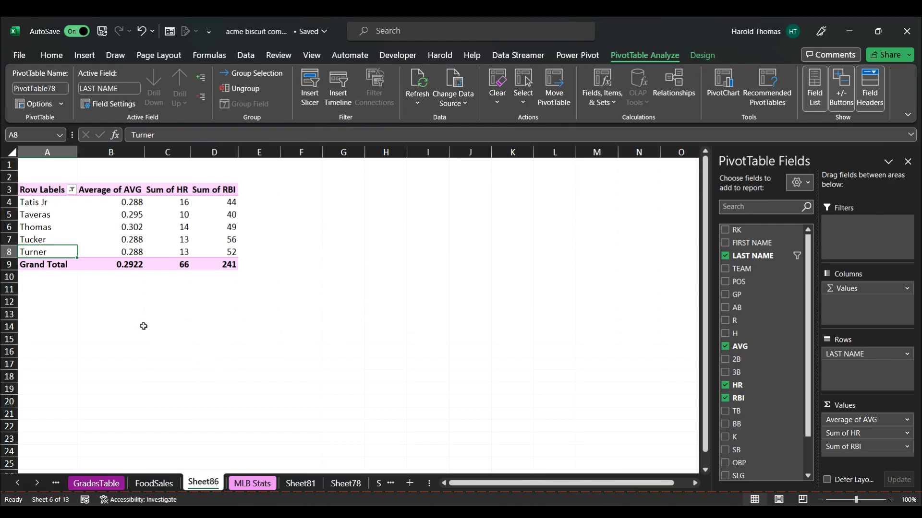
Clear the label filter from the LAST NAME field.
{"action": "left_click", "coordinate": [54, 215]}
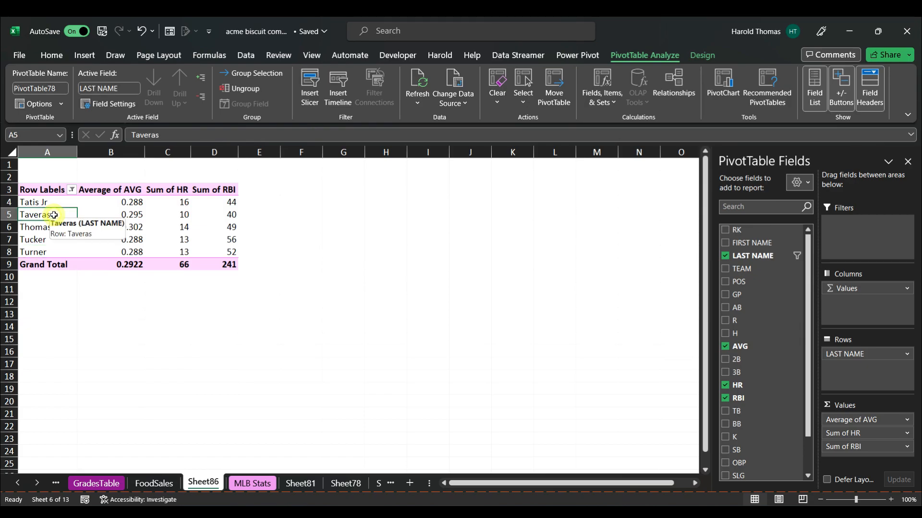
{"action": "right_click", "coordinate": [53, 215]}
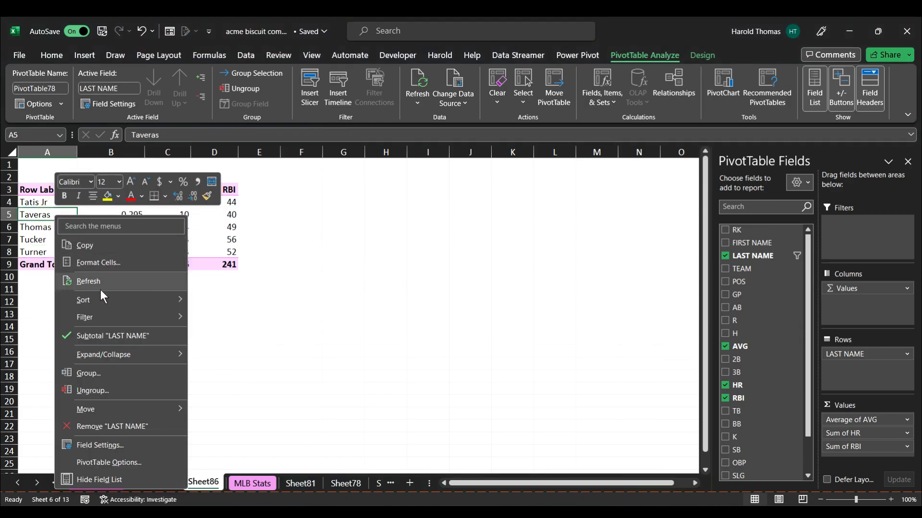
{"action": "mouse_move", "coordinate": [121, 317]}
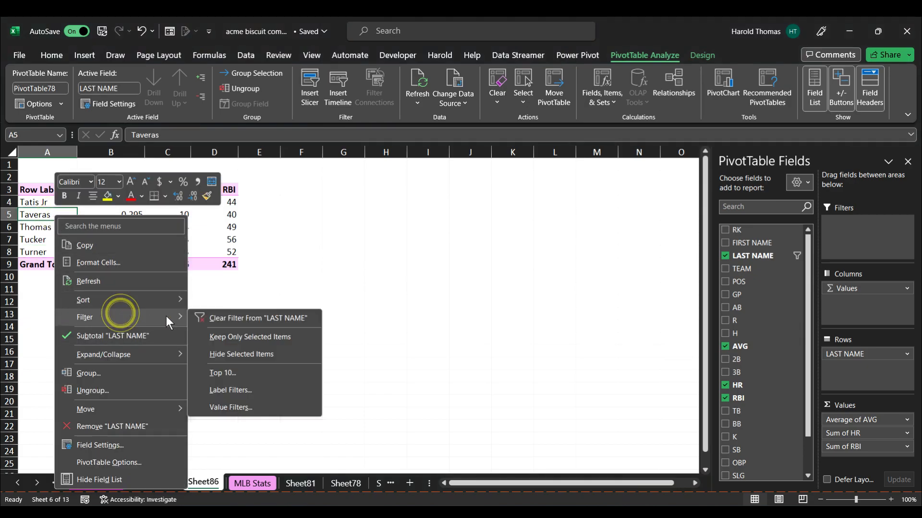
{"action": "left_click", "coordinate": [226, 318]}
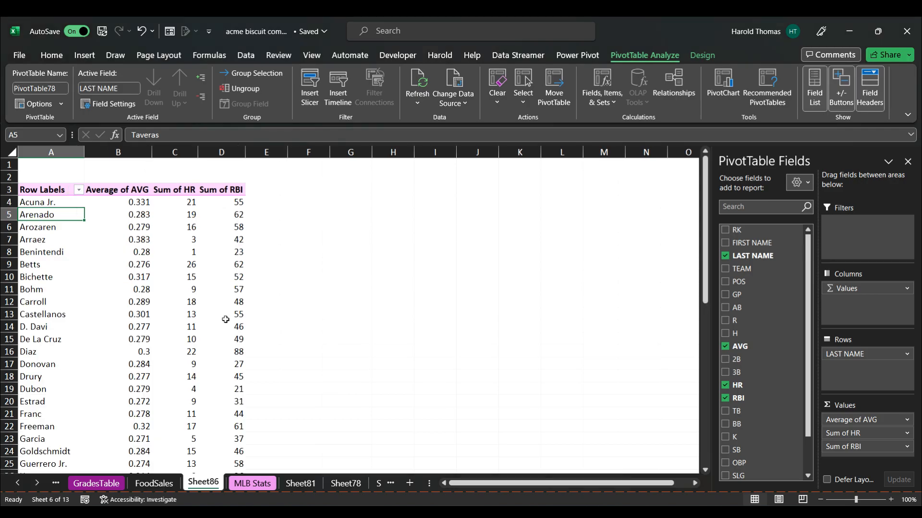
Apply a value filter on LAST NAME showing items whose Average of AVG is greater than 0.288.
{"action": "left_click", "coordinate": [58, 226]}
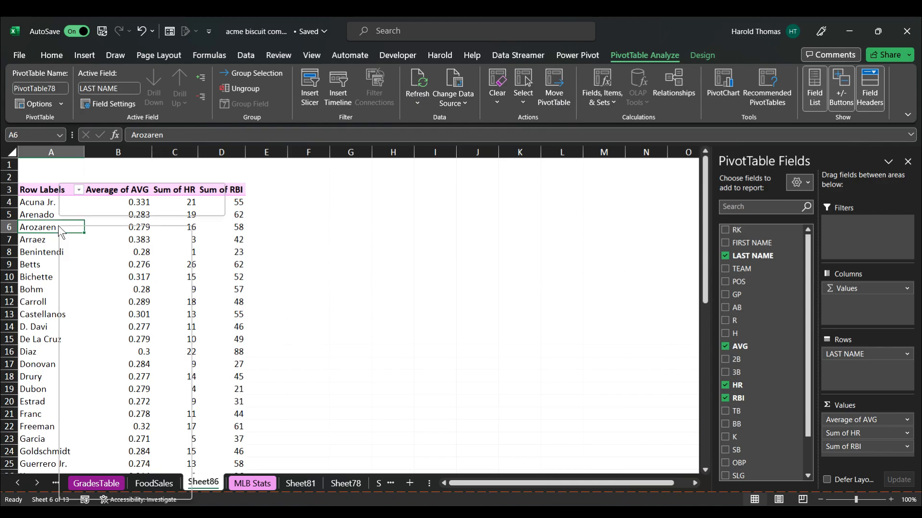
{"action": "right_click", "coordinate": [58, 226]}
{"action": "mouse_move", "coordinate": [103, 327]}
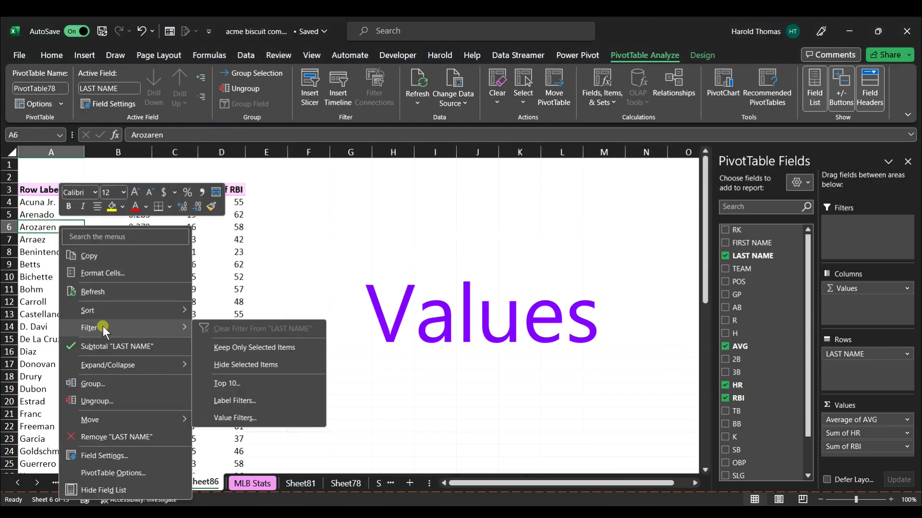
{"action": "left_click", "coordinate": [241, 418]}
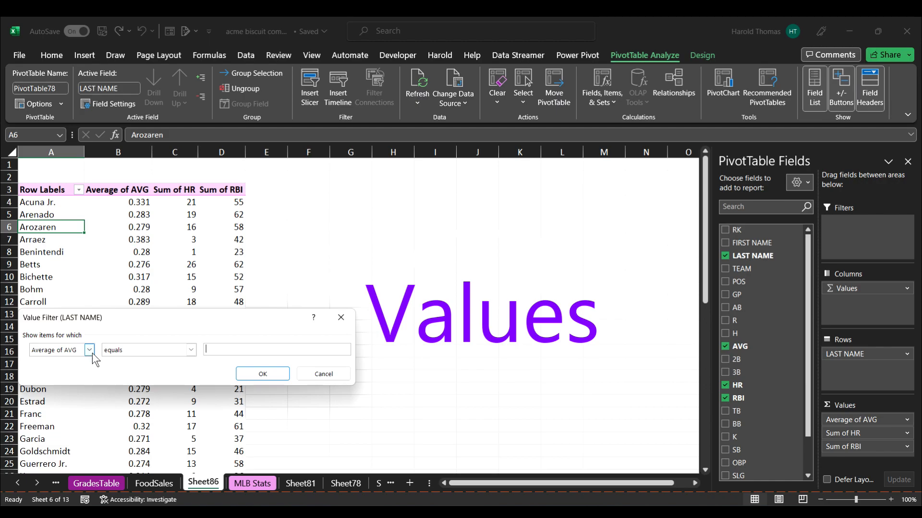
{"action": "left_click", "coordinate": [191, 350]}
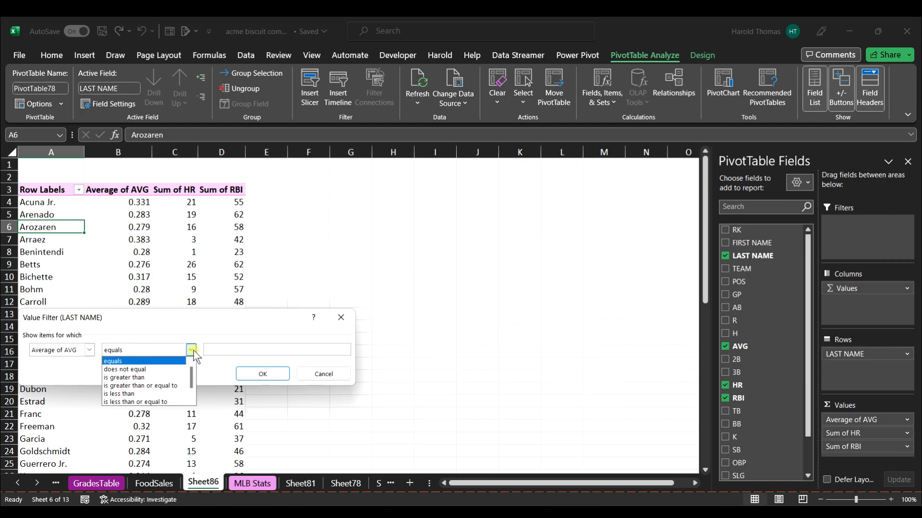
{"action": "left_click", "coordinate": [165, 377]}
{"action": "left_click", "coordinate": [225, 350]}
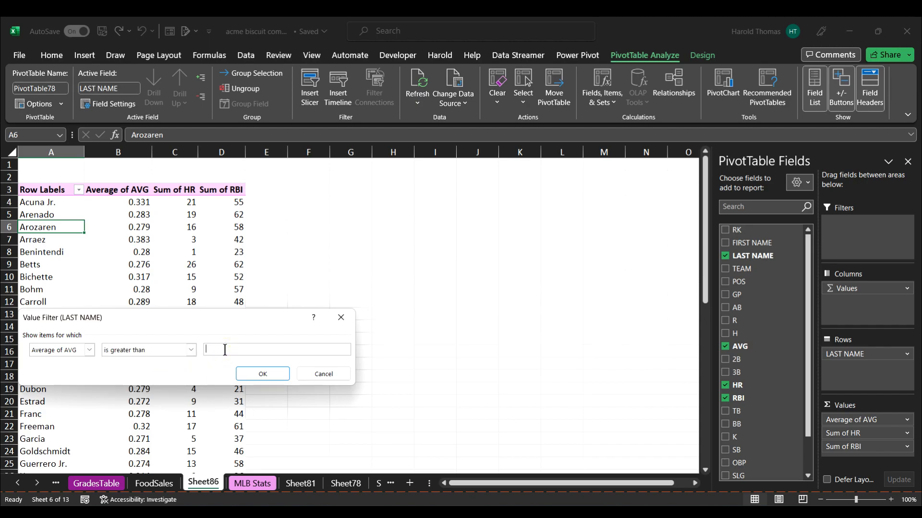
{"action": "type", "text": "0.288"}
{"action": "left_click", "coordinate": [262, 375]}
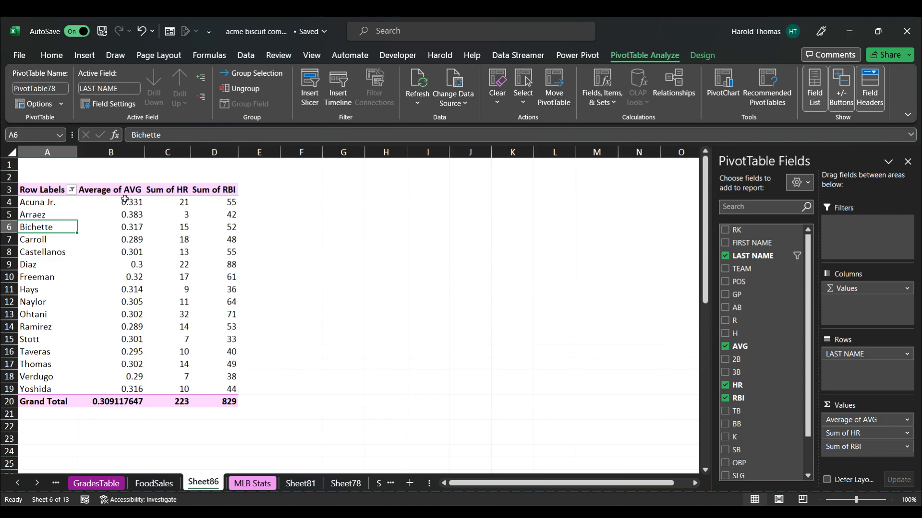
Clear the value filter from the LAST NAME field.
{"action": "mouse_move", "coordinate": [126, 265]}
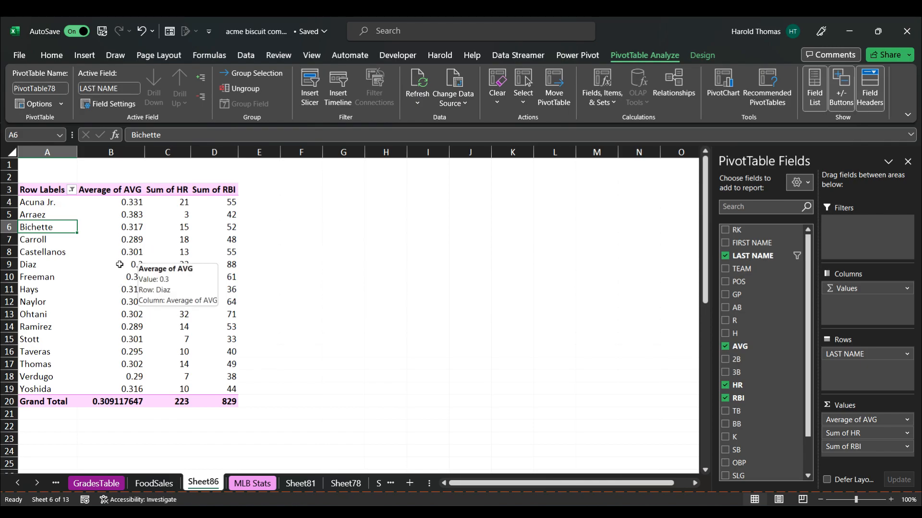
{"action": "right_click", "coordinate": [48, 226]}
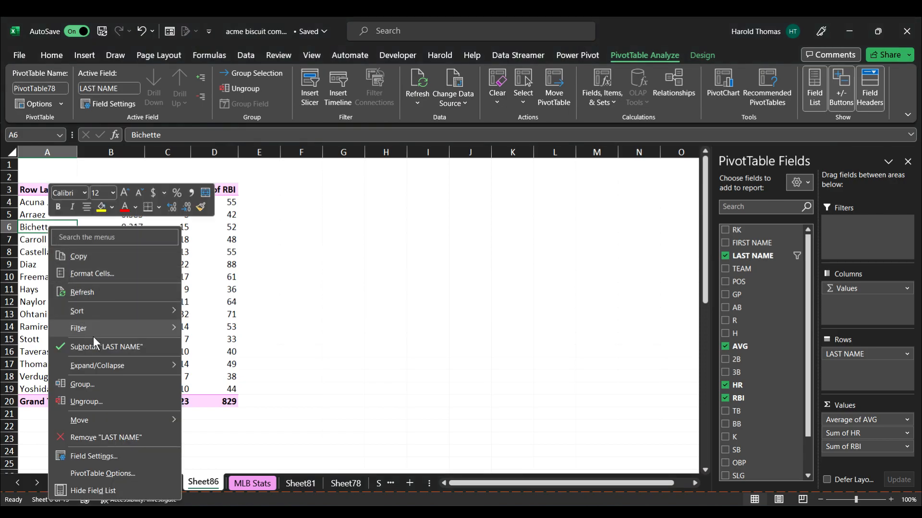
{"action": "mouse_move", "coordinate": [93, 336]}
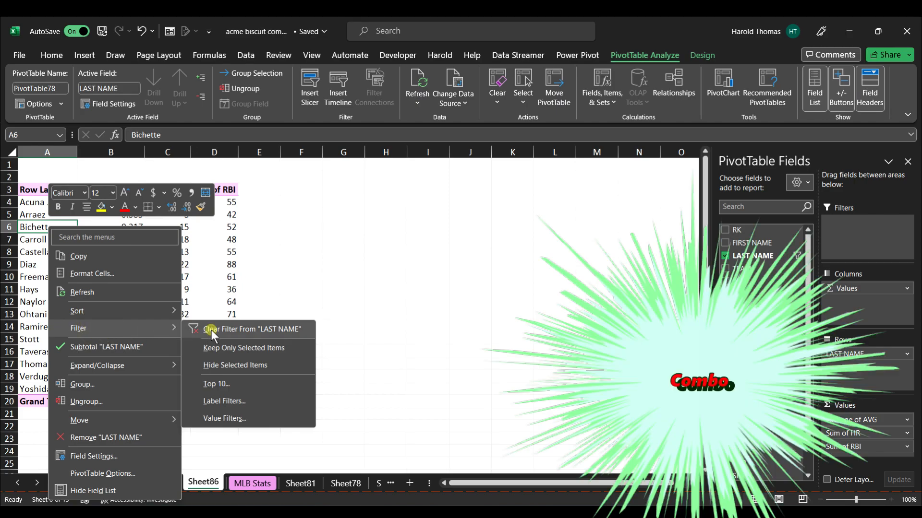
{"action": "left_click", "coordinate": [211, 330]}
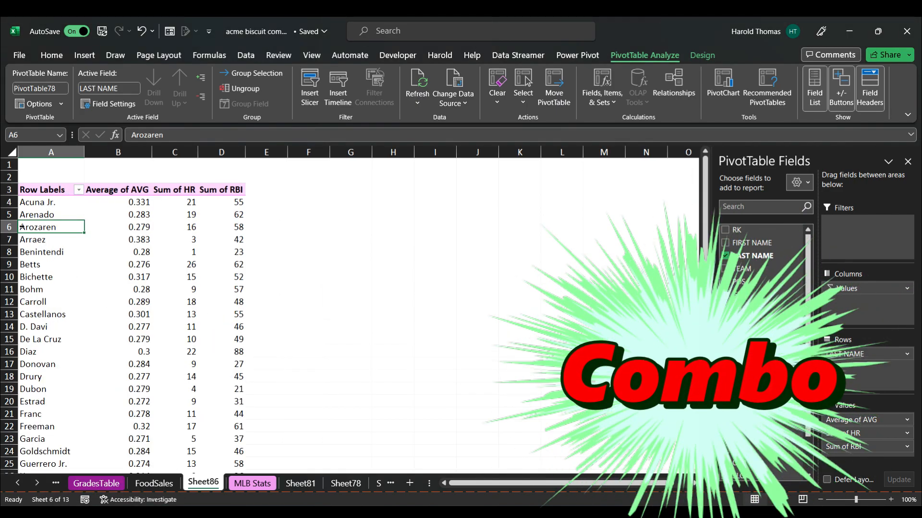
Apply a label filter on LAST NAME where the label equals t* to show names starting with T.
{"action": "left_click", "coordinate": [37, 216]}
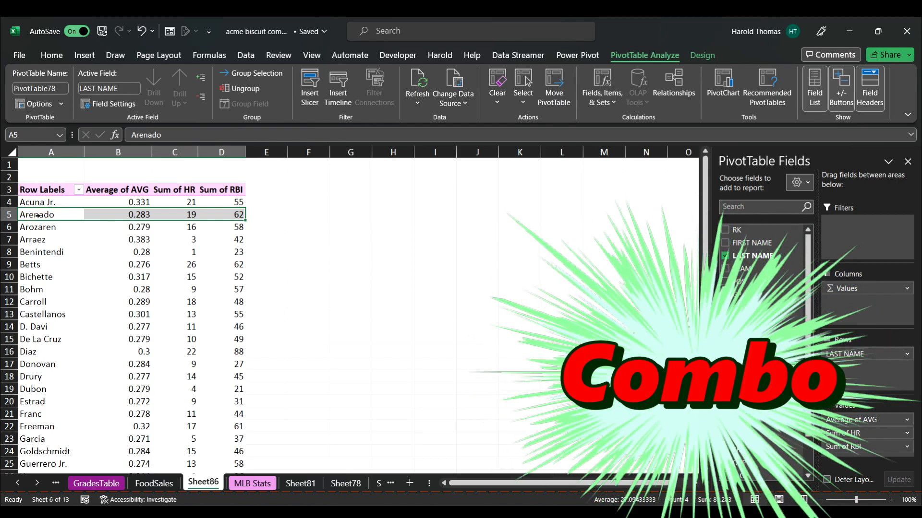
{"action": "right_click", "coordinate": [37, 216]}
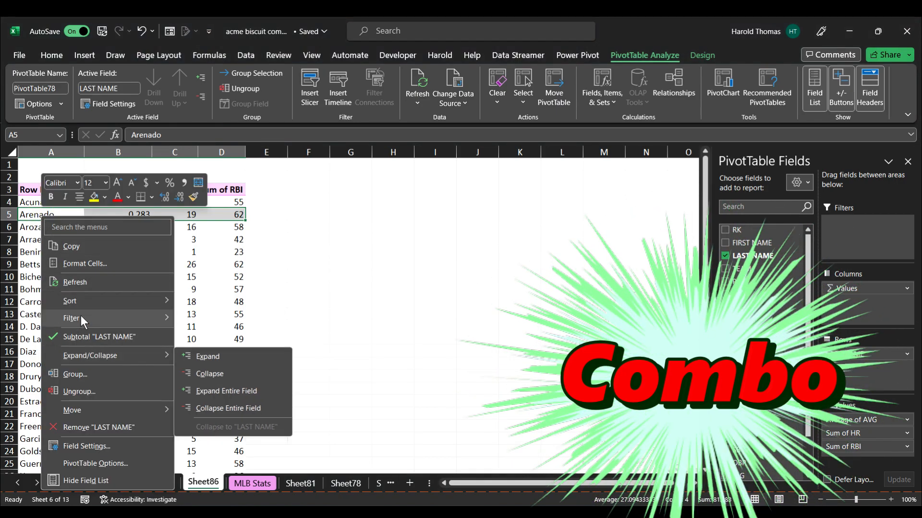
{"action": "mouse_move", "coordinate": [82, 314]}
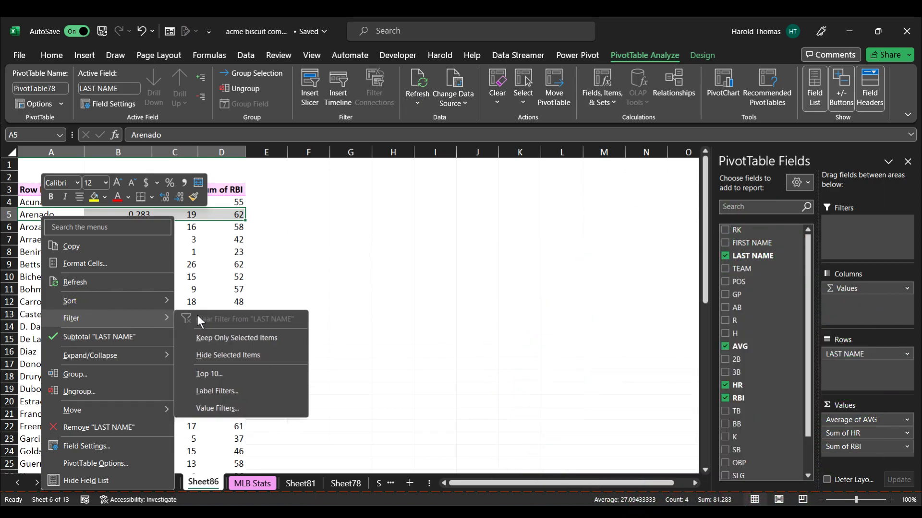
{"action": "left_click", "coordinate": [214, 391]}
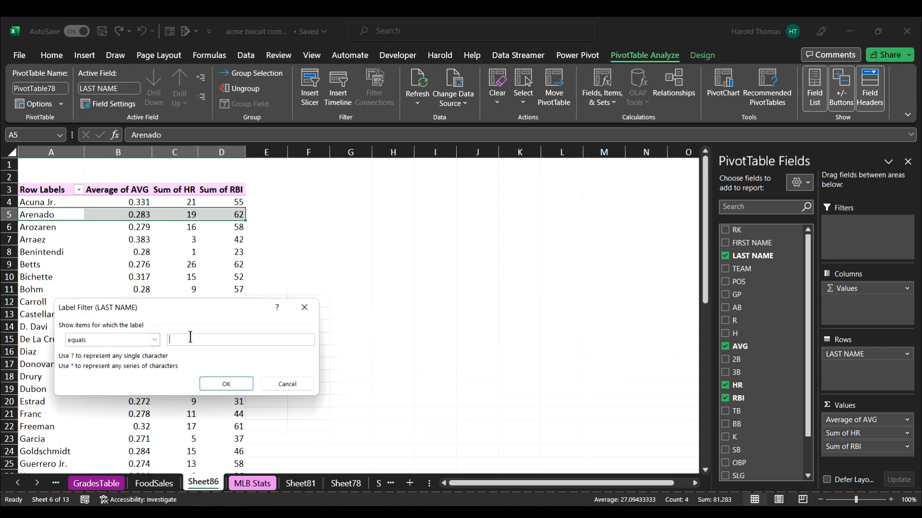
{"action": "type", "text": "t"}
{"action": "left_click", "coordinate": [225, 384]}
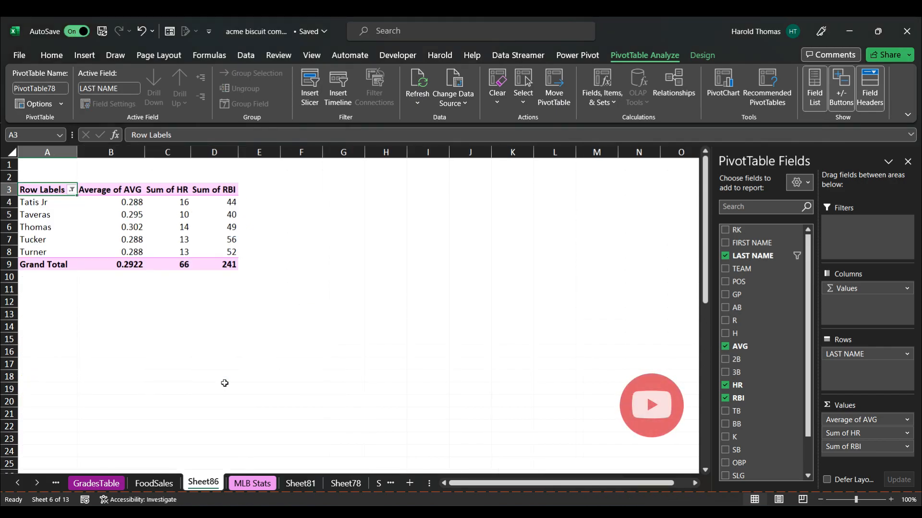
Apply a value filter on LAST NAME where Average of AVG is greater than 0.288.
{"action": "left_click", "coordinate": [49, 216]}
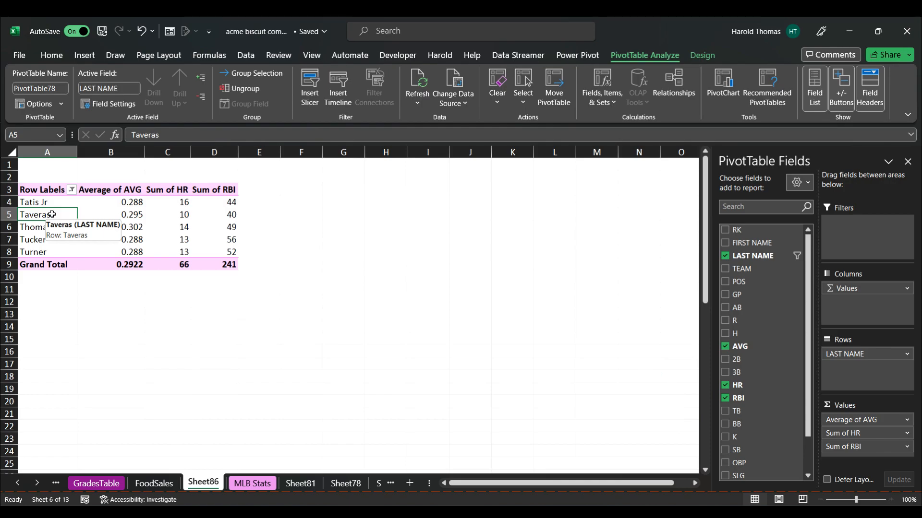
{"action": "right_click", "coordinate": [52, 214]}
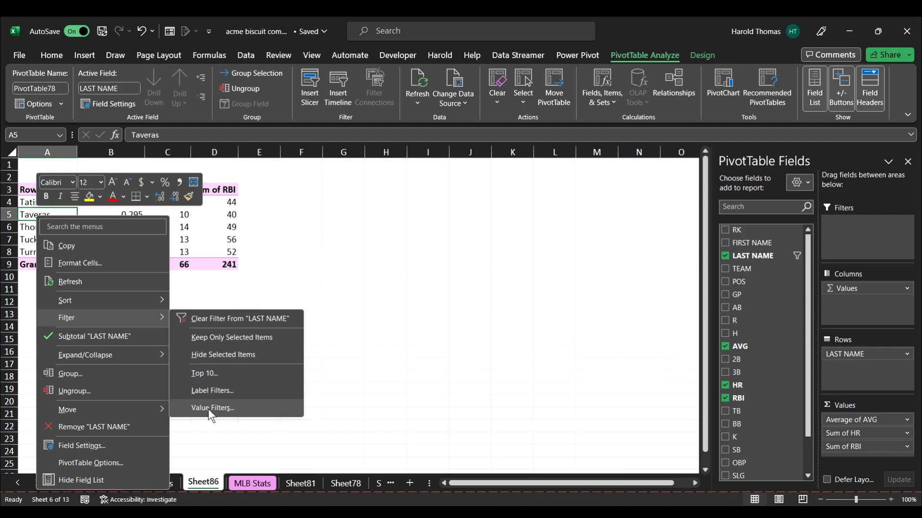
{"action": "left_click", "coordinate": [212, 407]}
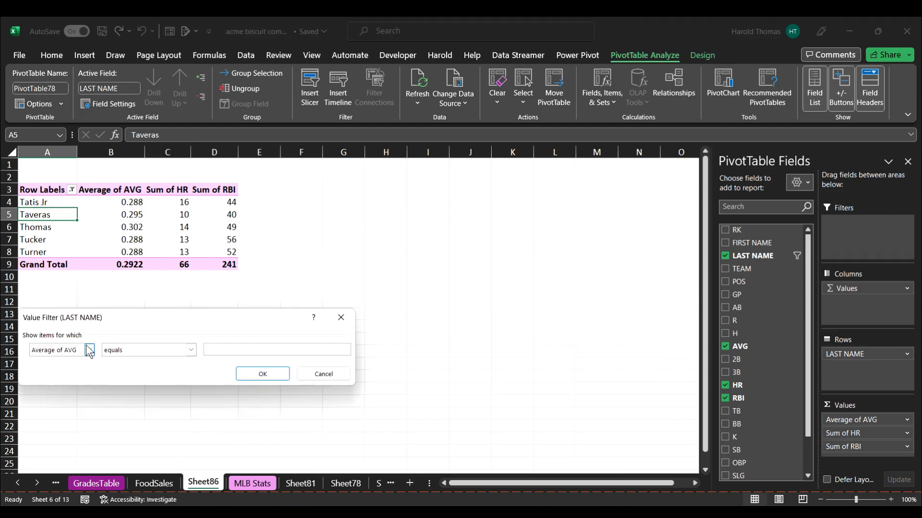
{"action": "left_click", "coordinate": [191, 350]}
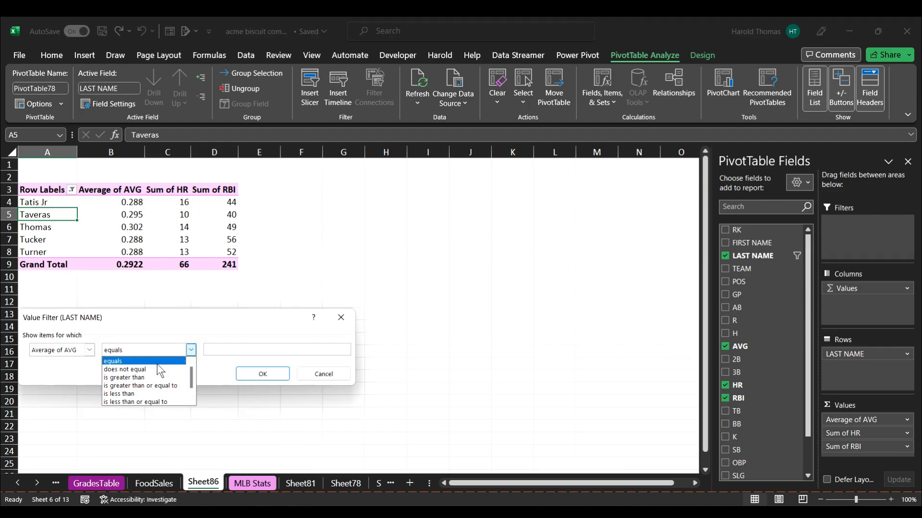
{"action": "left_click", "coordinate": [151, 377]}
{"action": "left_click", "coordinate": [215, 348]}
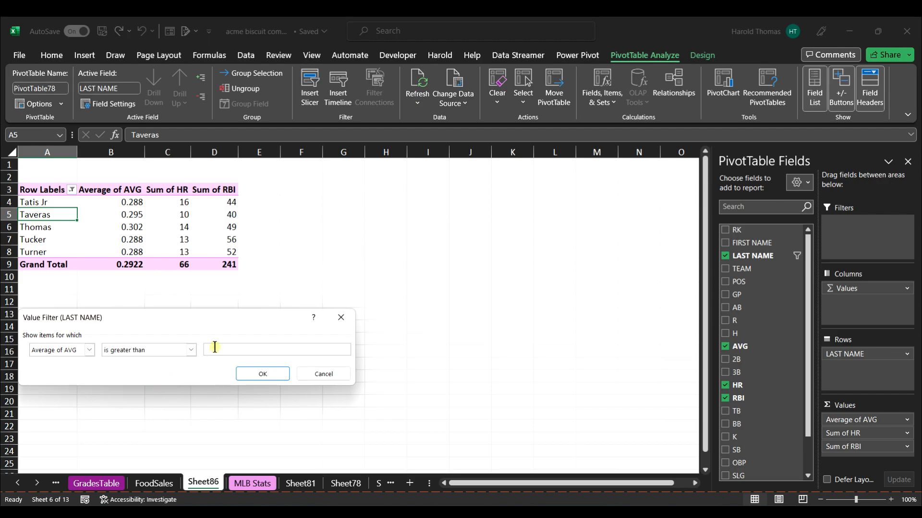
{"action": "type", "text": "0.288"}
{"action": "left_click", "coordinate": [246, 374]}
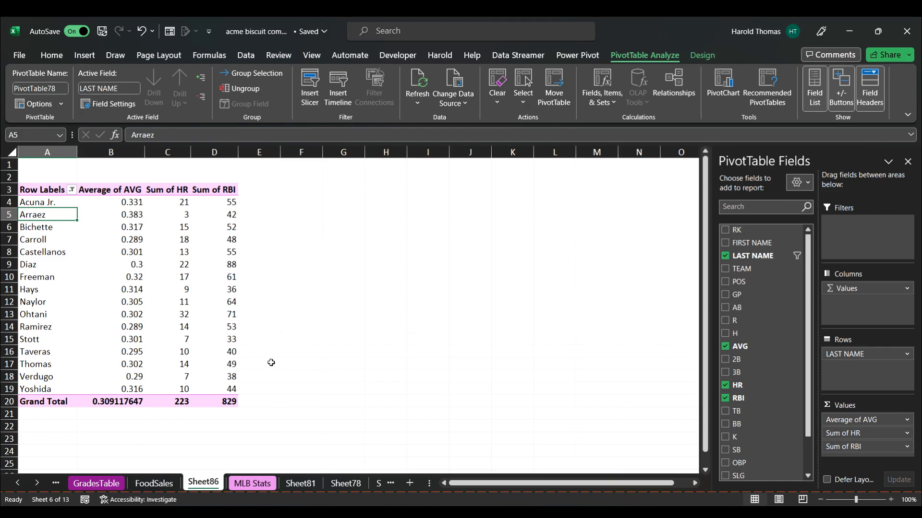
Clear the value filter from the LAST NAME field.
{"action": "mouse_move", "coordinate": [126, 304]}
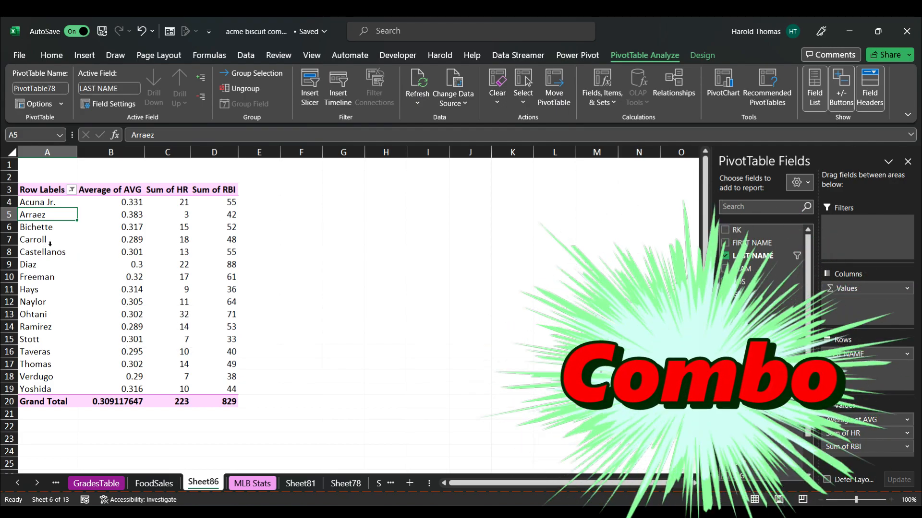
{"action": "left_click", "coordinate": [65, 202]}
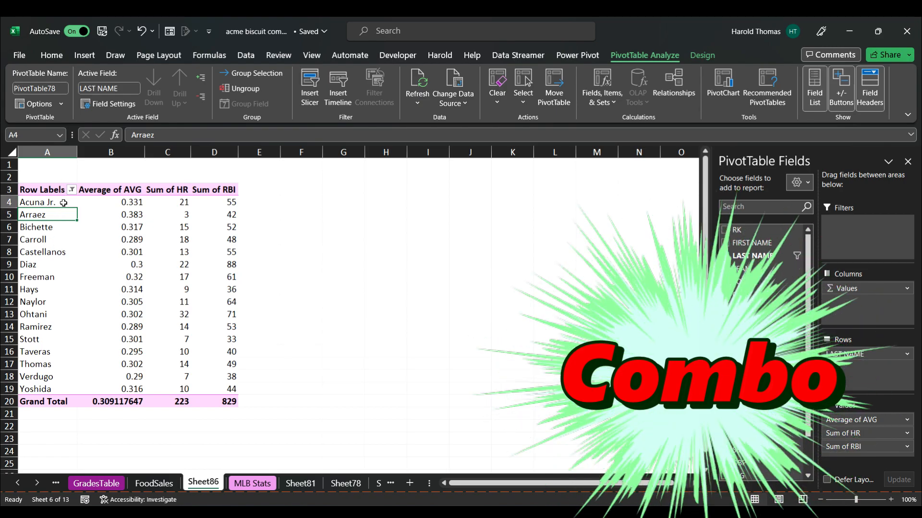
{"action": "right_click", "coordinate": [64, 202]}
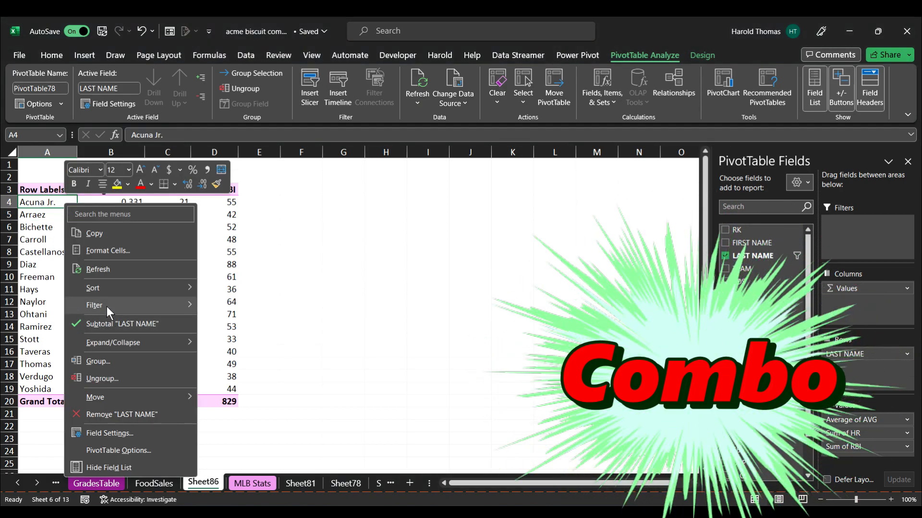
{"action": "left_click", "coordinate": [216, 305]}
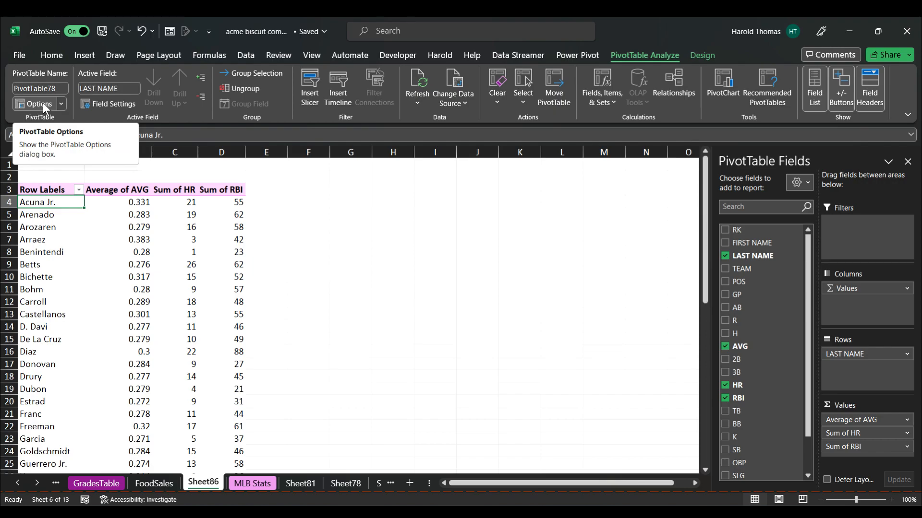
Enable Allow multiple filters per field in the PivotTable Options Totals & Filters settings.
{"action": "left_click", "coordinate": [42, 103]}
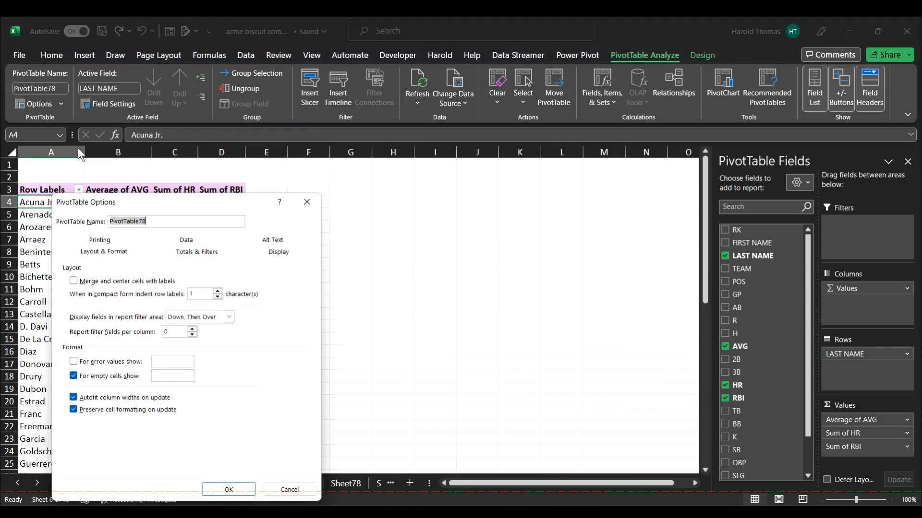
{"action": "left_click", "coordinate": [167, 252]}
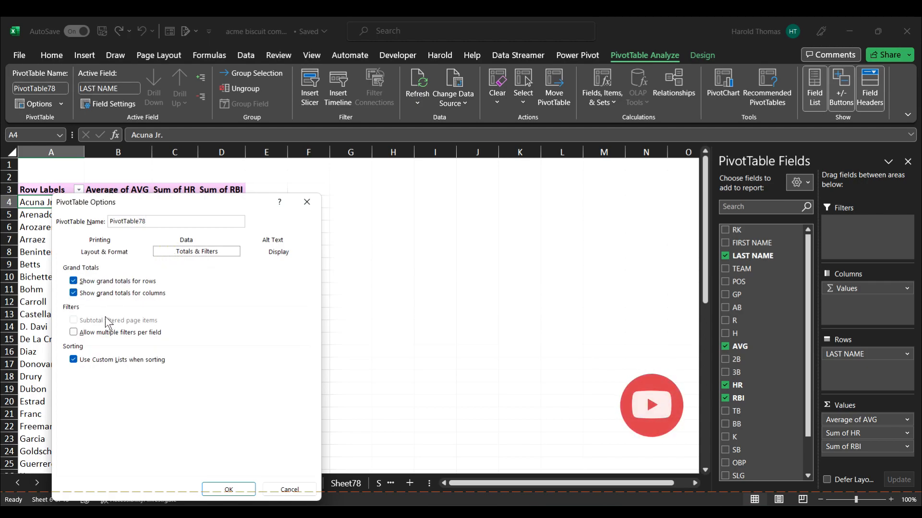
{"action": "left_click", "coordinate": [73, 333]}
{"action": "left_click", "coordinate": [214, 487]}
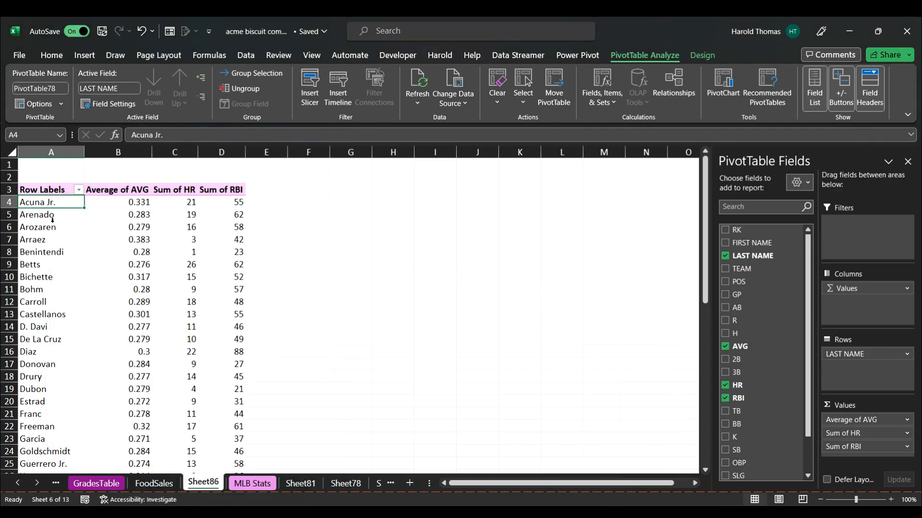
Apply a label filter on LAST NAME where the label equals t* to keep names starting with T.
{"action": "right_click", "coordinate": [50, 203]}
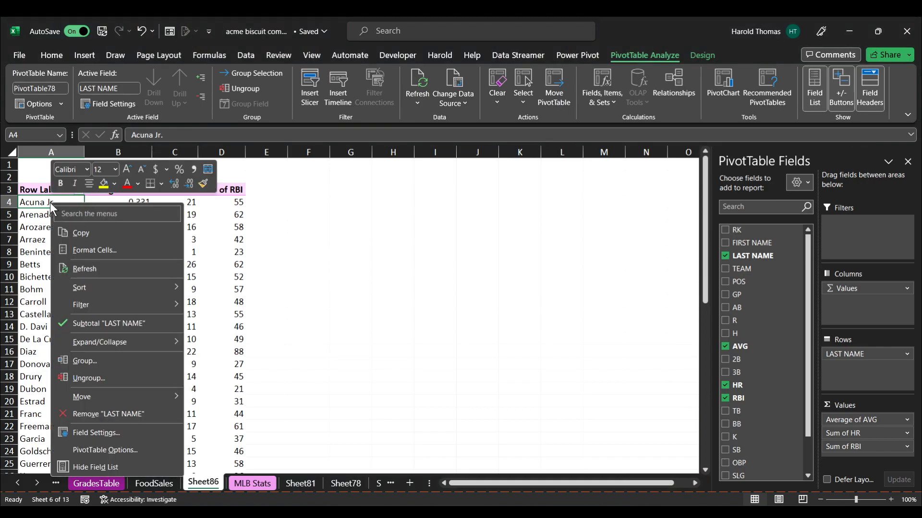
{"action": "mouse_move", "coordinate": [117, 306]}
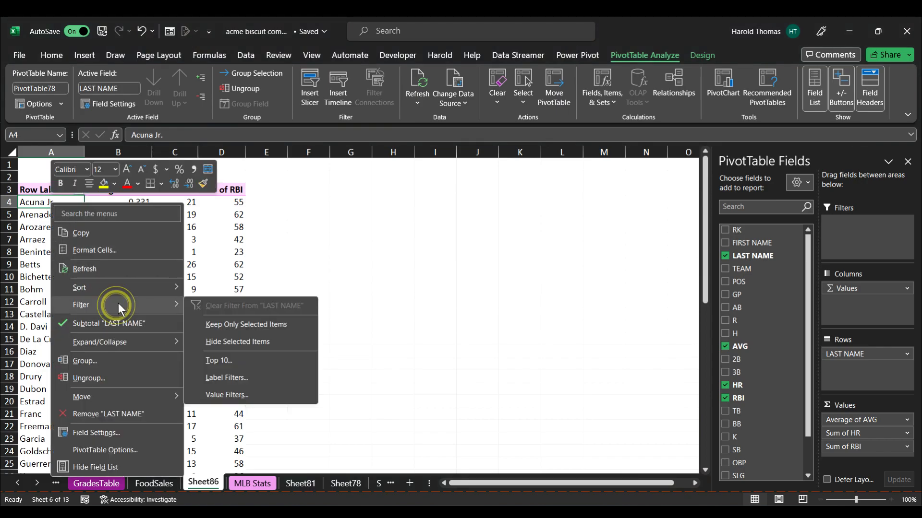
{"action": "left_click", "coordinate": [222, 378]}
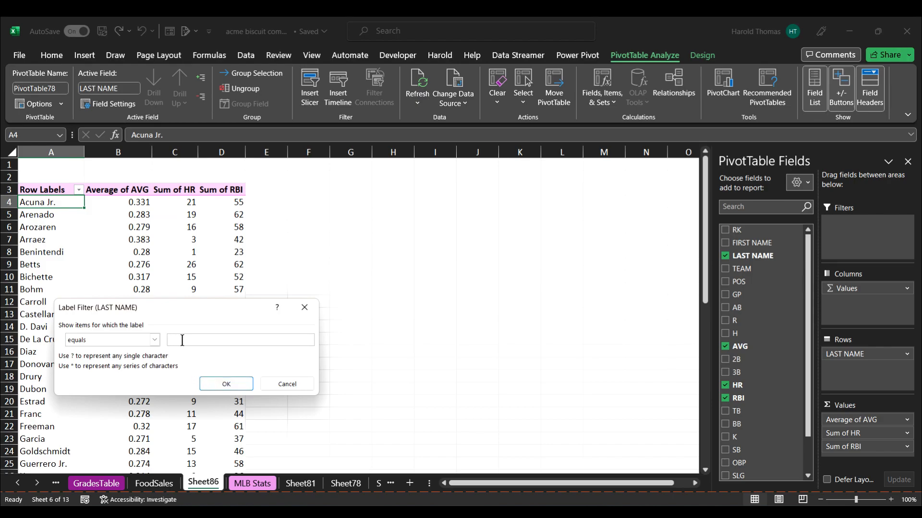
{"action": "type", "text": "t*"}
{"action": "left_click", "coordinate": [221, 382]}
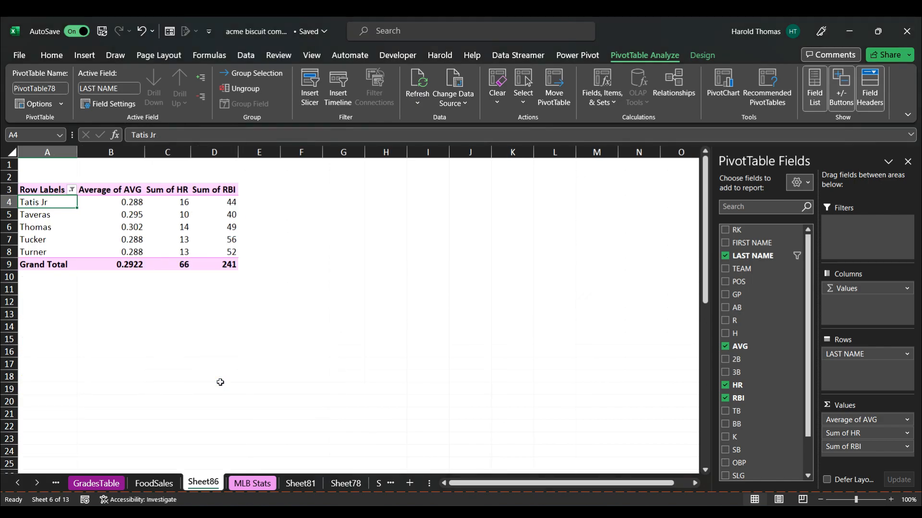
Add a value filter on LAST NAME showing items where Average of AVG is greater than 0.288, alongside the label filter.
{"action": "right_click", "coordinate": [55, 203]}
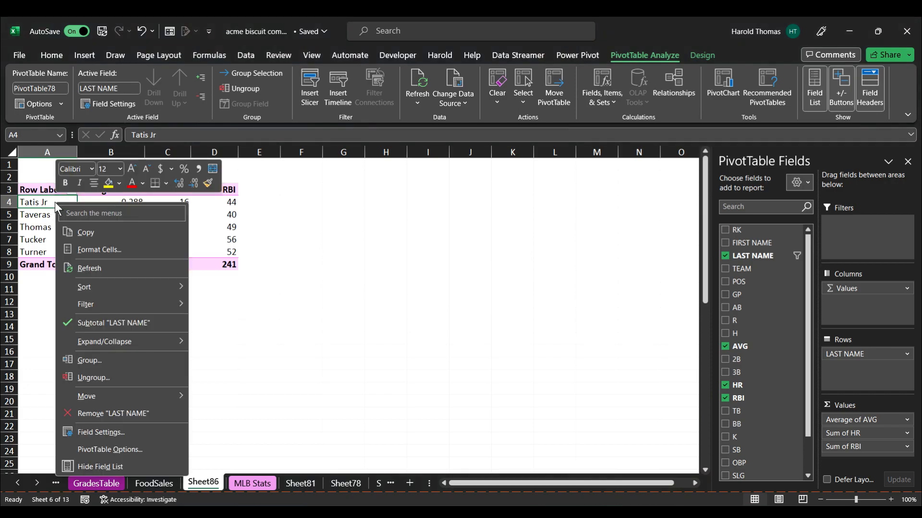
{"action": "mouse_move", "coordinate": [106, 304]}
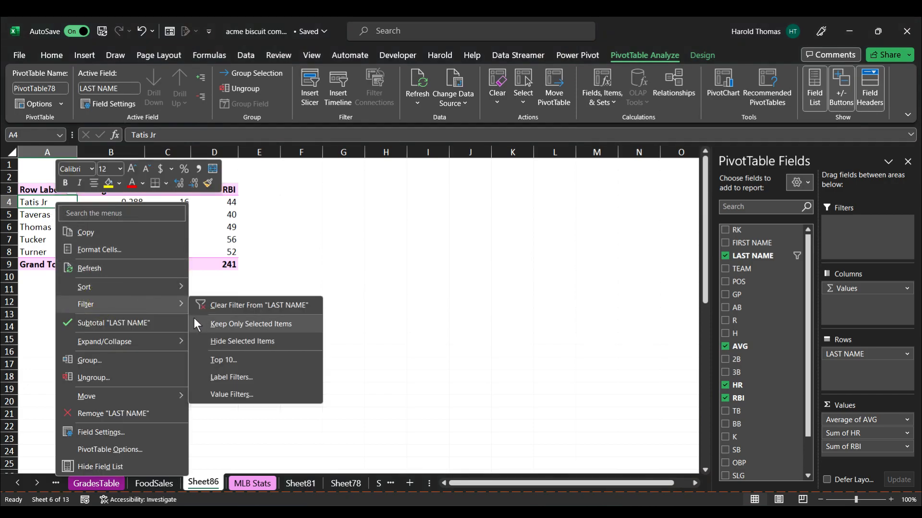
{"action": "left_click", "coordinate": [226, 393]}
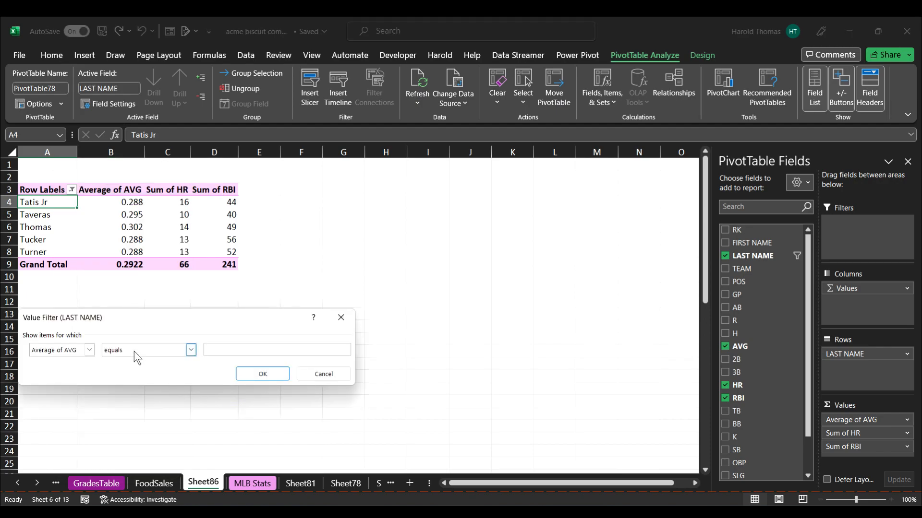
{"action": "left_click", "coordinate": [191, 350]}
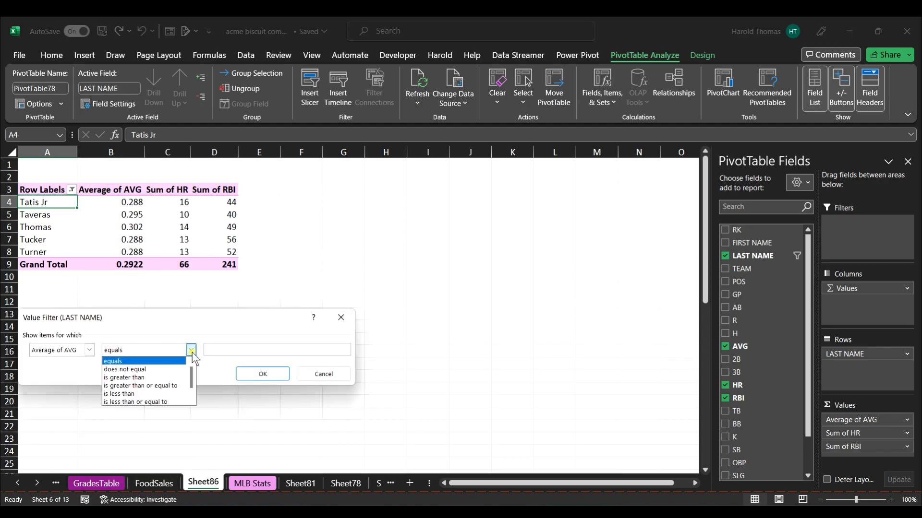
{"action": "left_click", "coordinate": [144, 378]}
{"action": "left_click", "coordinate": [231, 349]}
{"action": "type", "text": "0"}
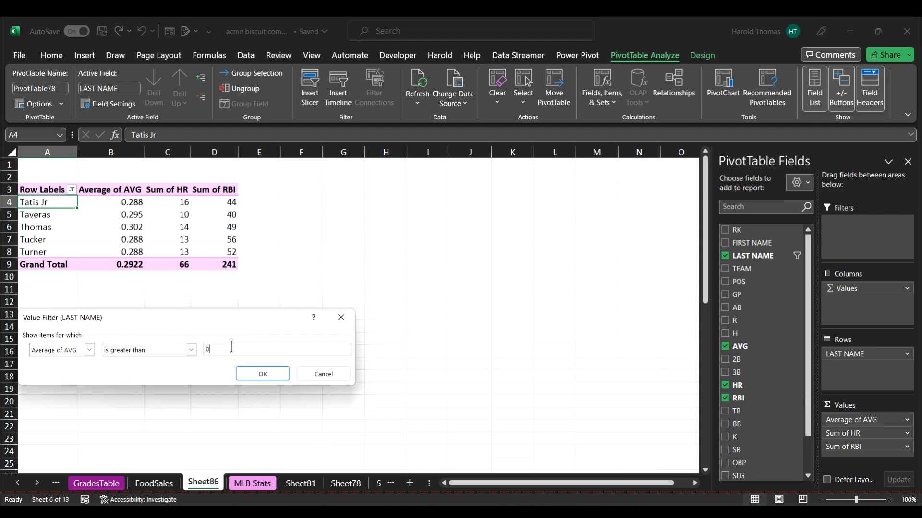
{"action": "type", "text": ".288"}
{"action": "left_click", "coordinate": [263, 374]}
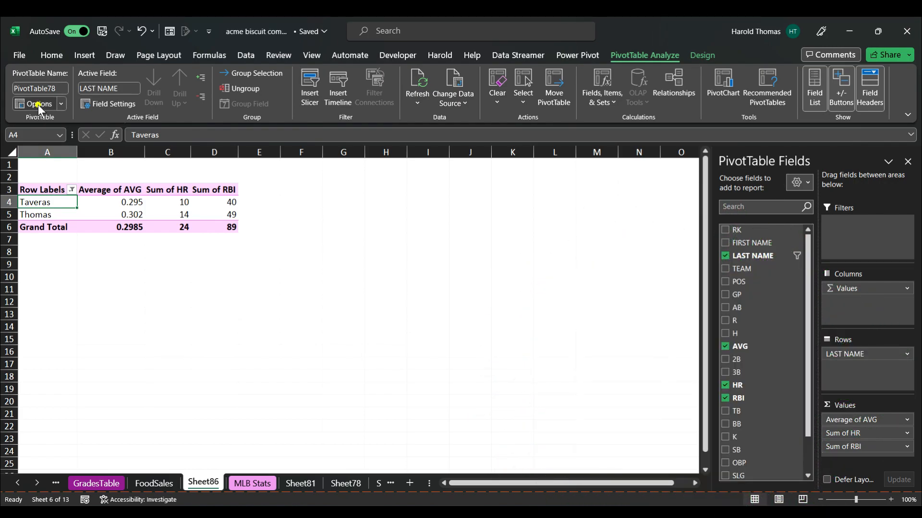
Review the Totals & Filters settings in PivotTable Options and close the dialog.
{"action": "left_click", "coordinate": [38, 105]}
{"action": "left_click", "coordinate": [195, 252]}
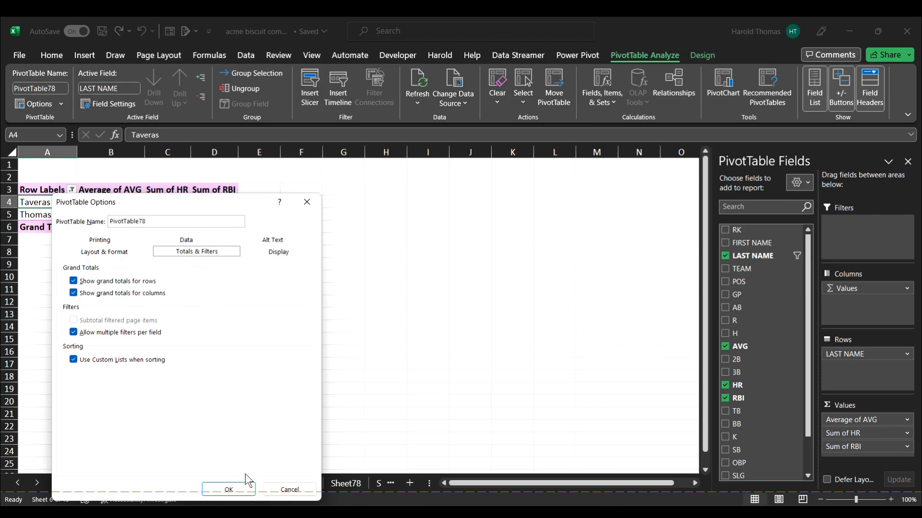
{"action": "left_click", "coordinate": [246, 490]}
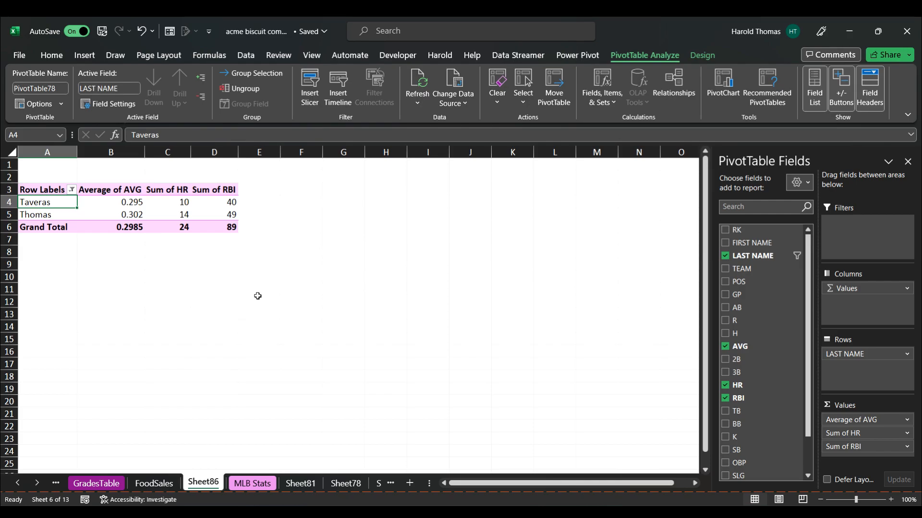
{"action": "left_click", "coordinate": [489, 504]}
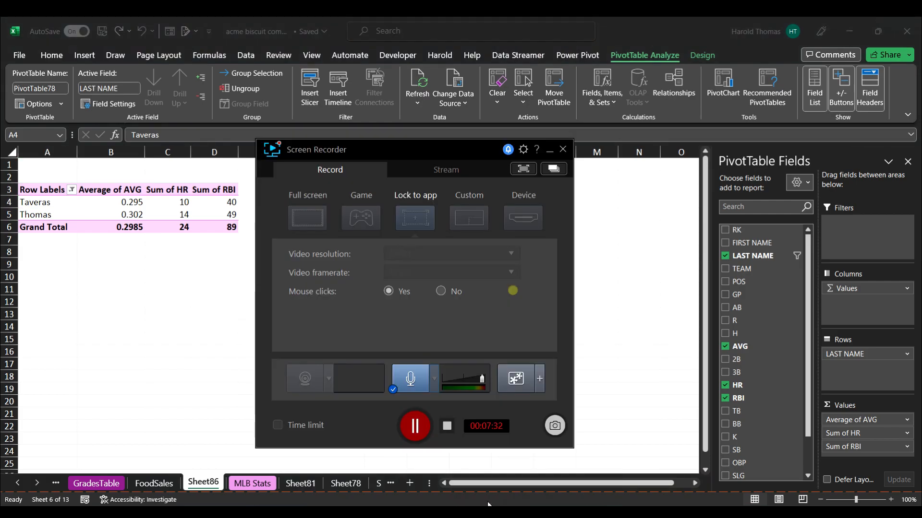